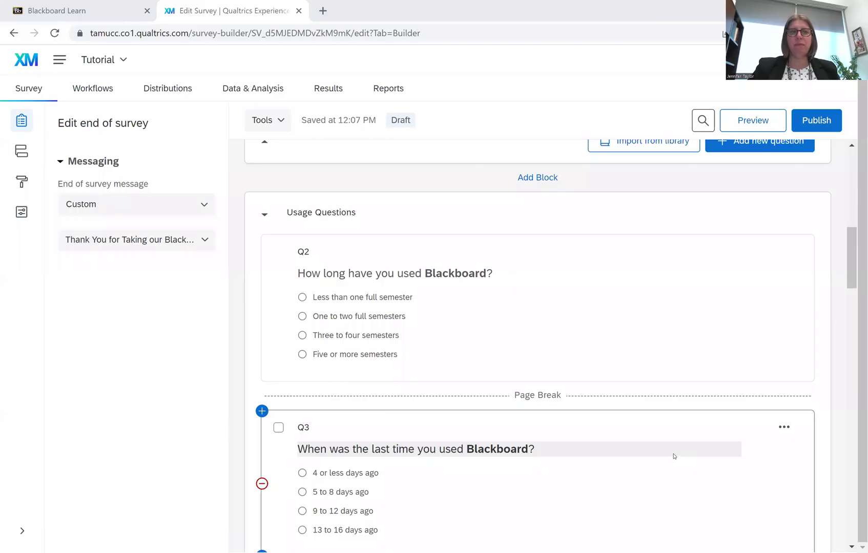
# Step: Scroll through the survey questions and select the welcome message question Q24
pyautogui.scroll(10, 661, 451)
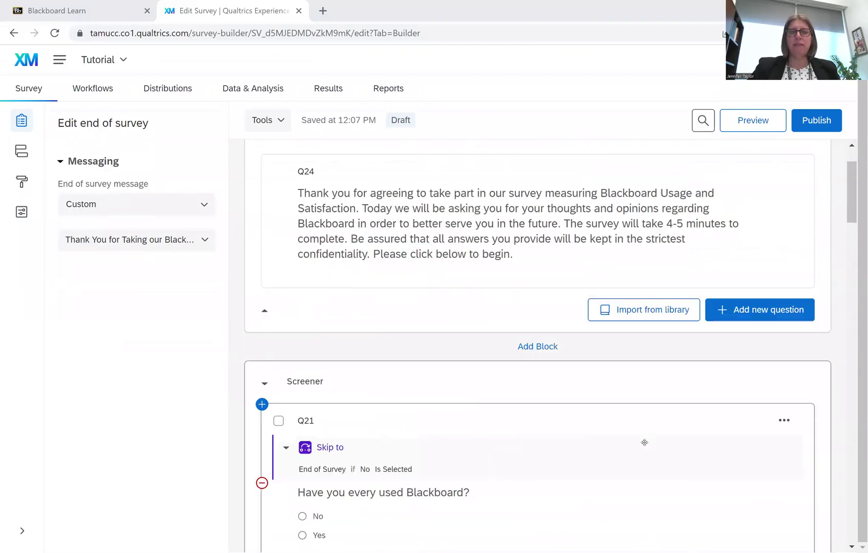
pyautogui.click(429, 339)
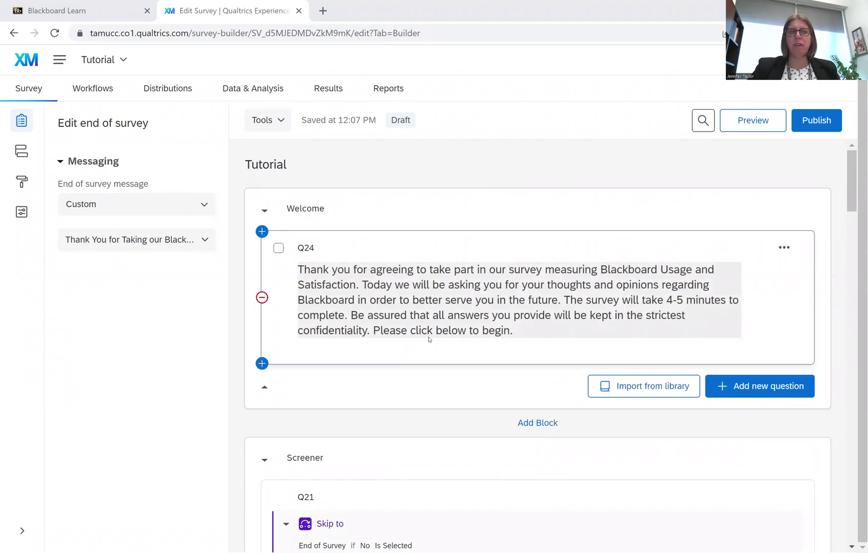
pyautogui.scroll(-9, 481, 378)
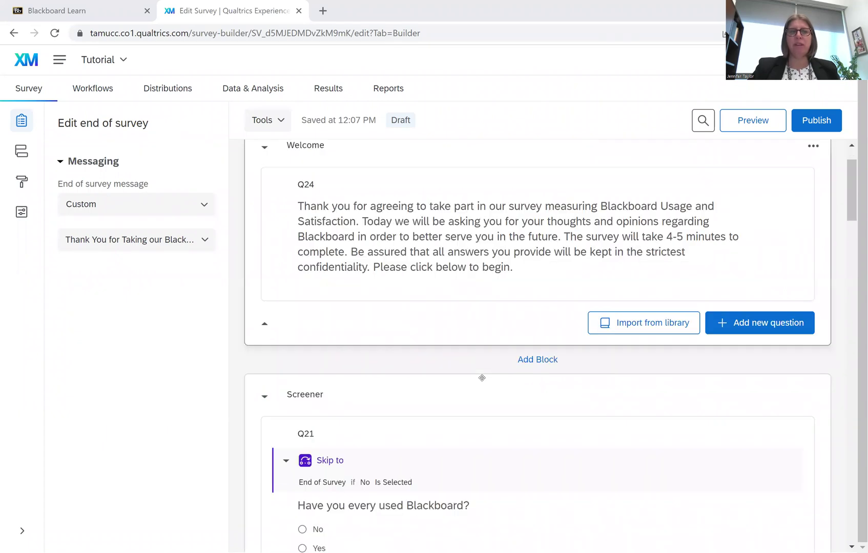
pyautogui.scroll(10, 479, 383)
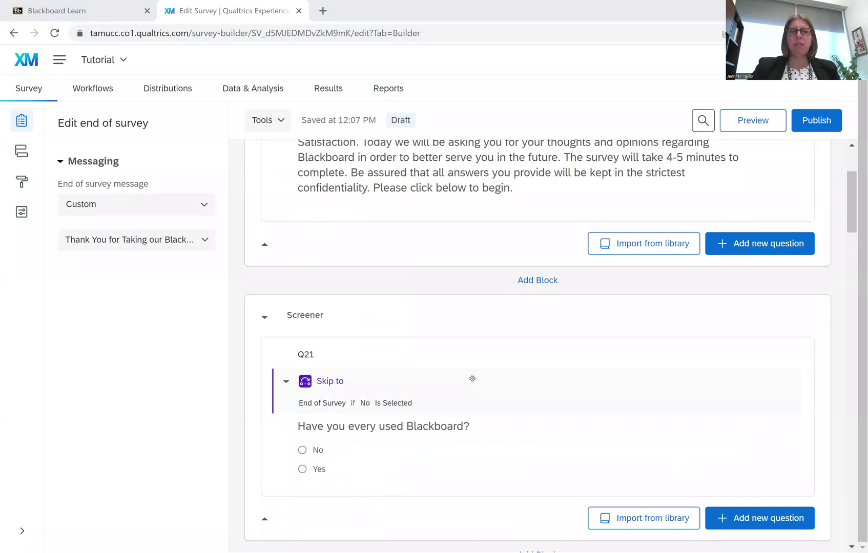
pyautogui.click(434, 340)
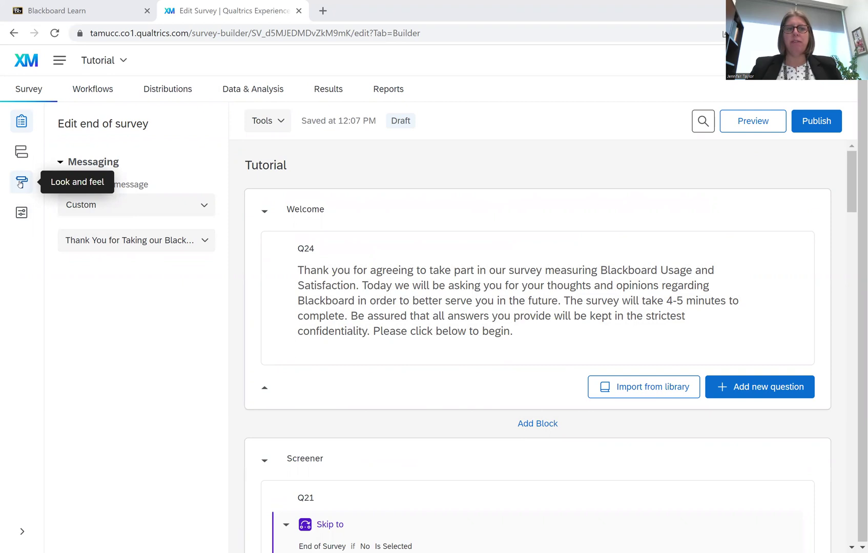
# Step: Preview the Desktop, Glacier Mountains, Mountain Valleys and Cherry Tree themes, then choose Blank
pyautogui.click(20, 184)
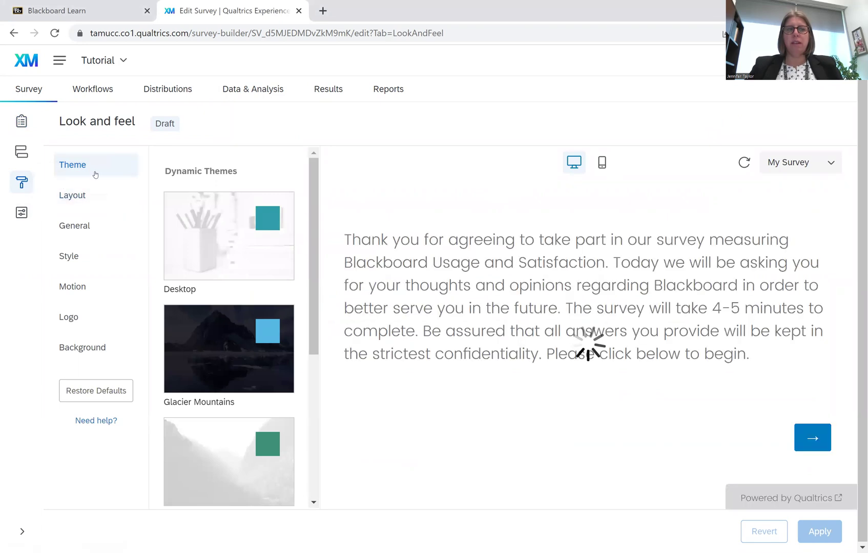
pyautogui.click(225, 245)
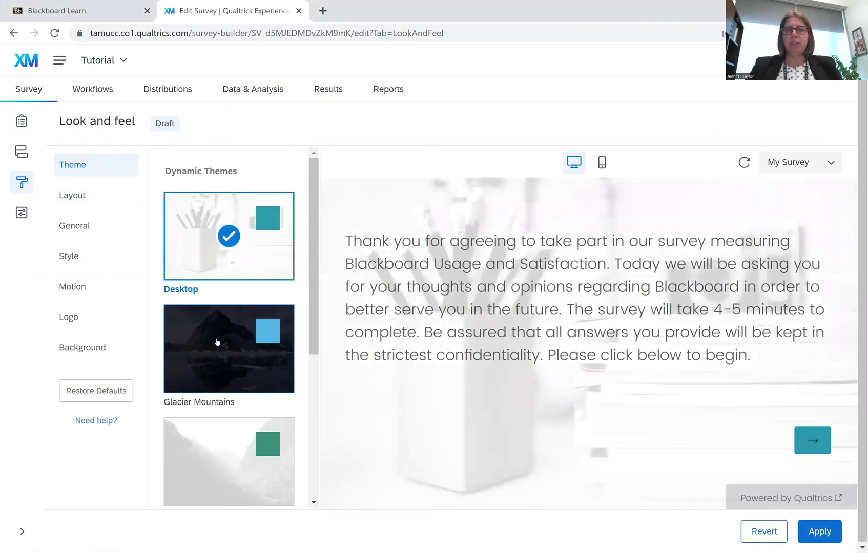
pyautogui.click(218, 343)
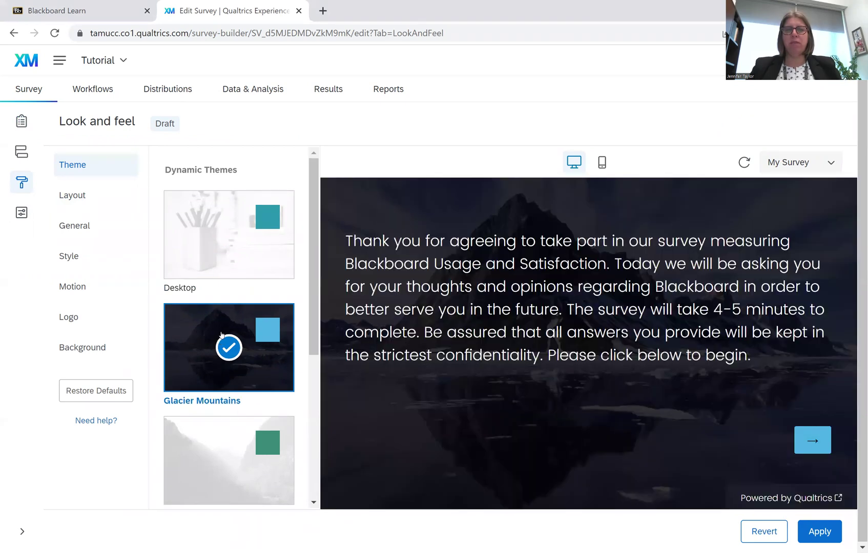
pyautogui.scroll(-2, 221, 336)
pyautogui.click(221, 336)
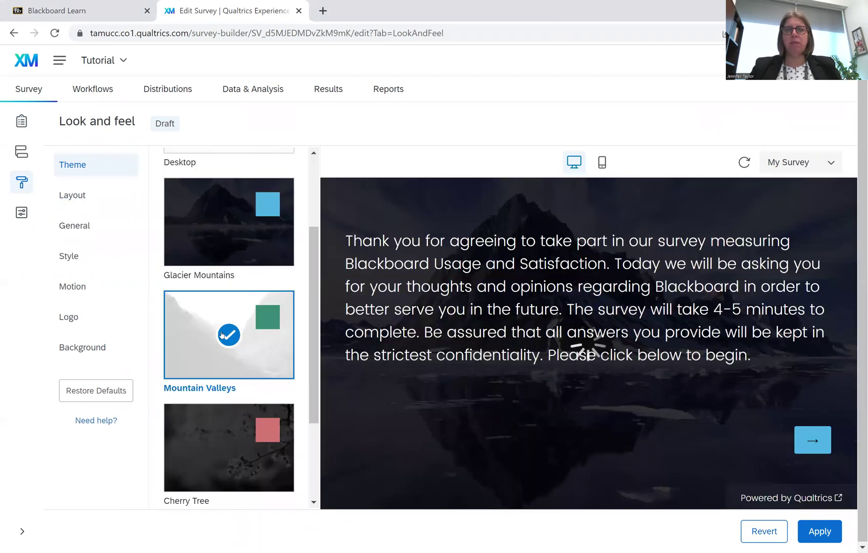
pyautogui.scroll(-3, 222, 335)
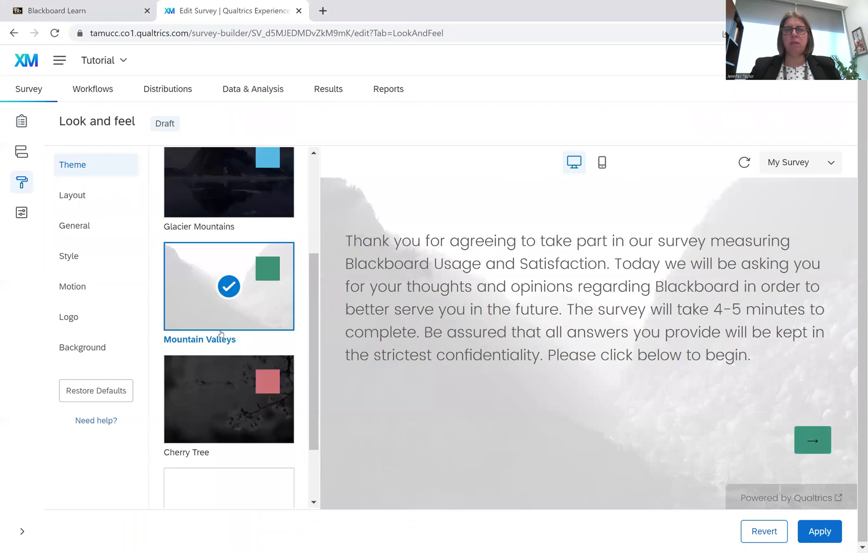
pyautogui.click(221, 333)
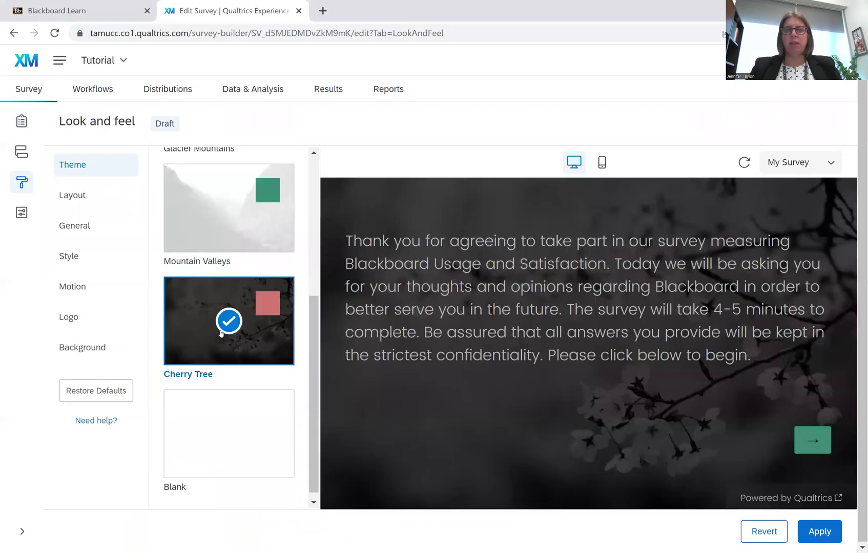
pyautogui.scroll(-1, 211, 410)
pyautogui.click(213, 404)
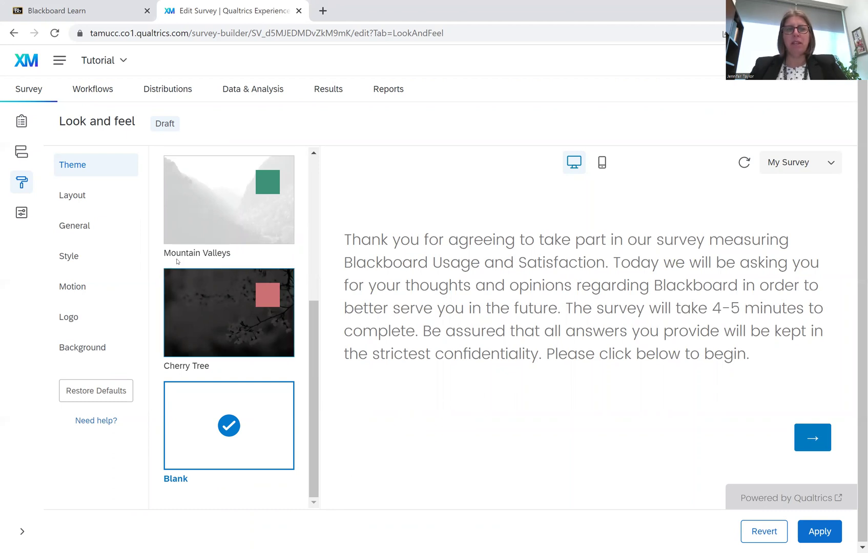
# Step: Preview the survey in the Simple layout, then switch back to Flat
pyautogui.click(87, 199)
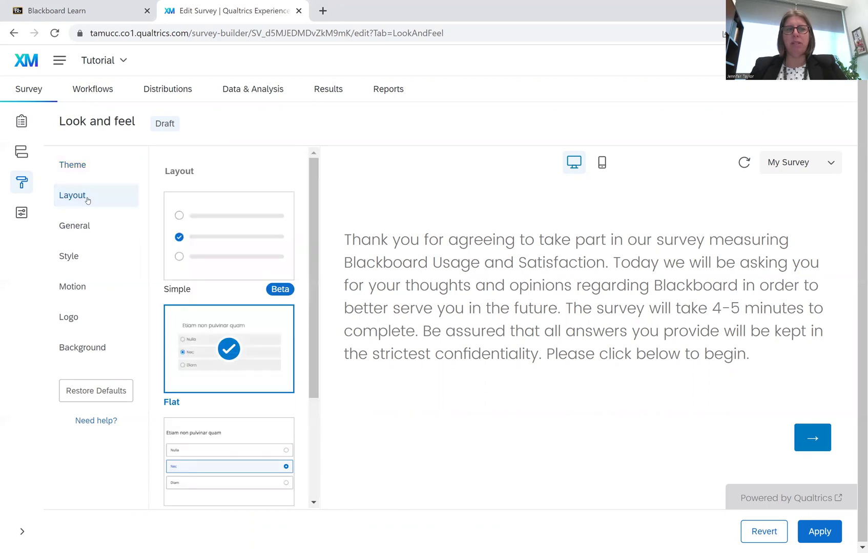
pyautogui.click(239, 257)
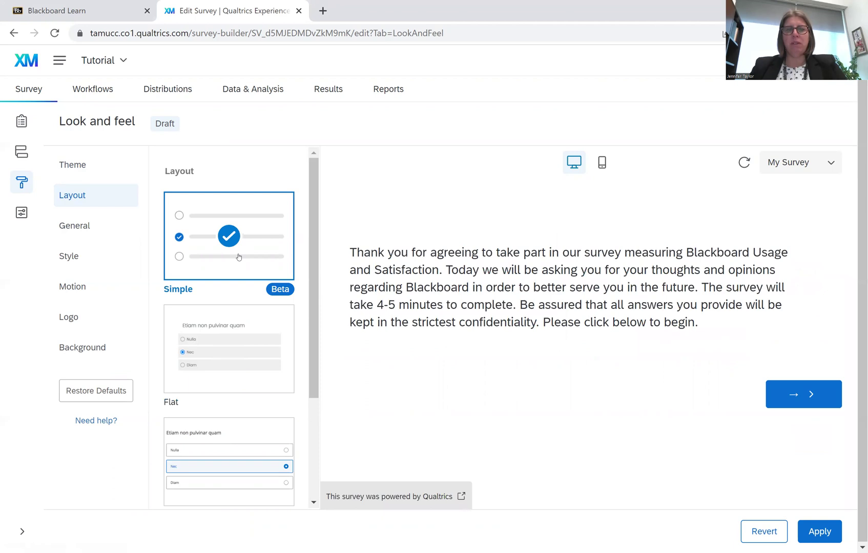
pyautogui.click(243, 334)
pyautogui.scroll(-2, 243, 333)
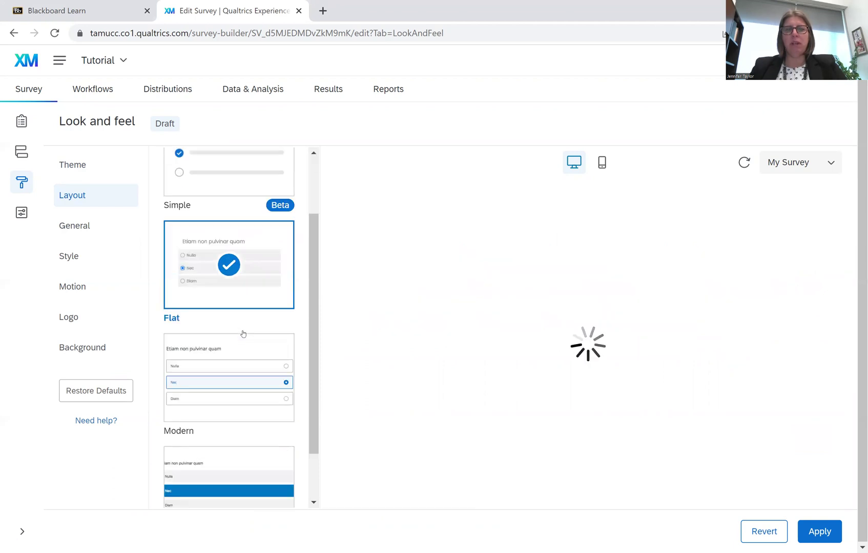
pyautogui.scroll(3, 249, 332)
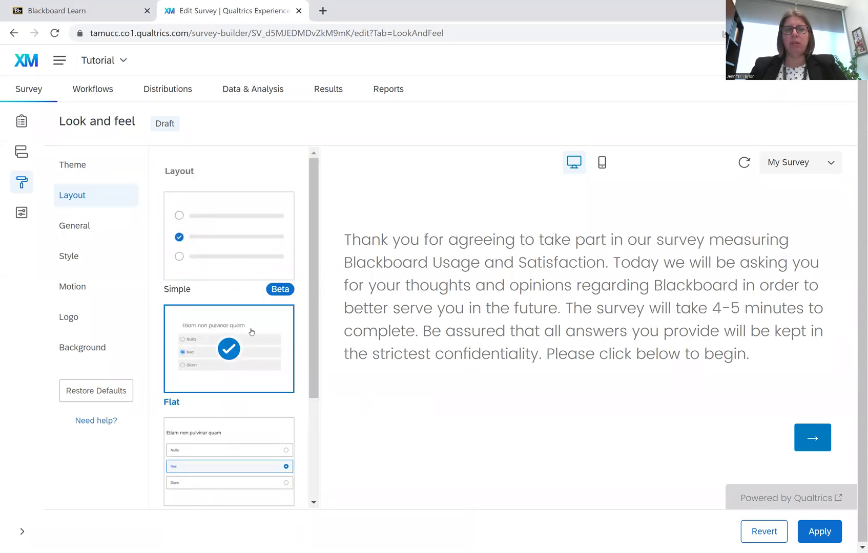
pyautogui.scroll(-2, 252, 332)
pyautogui.scroll(2, 250, 320)
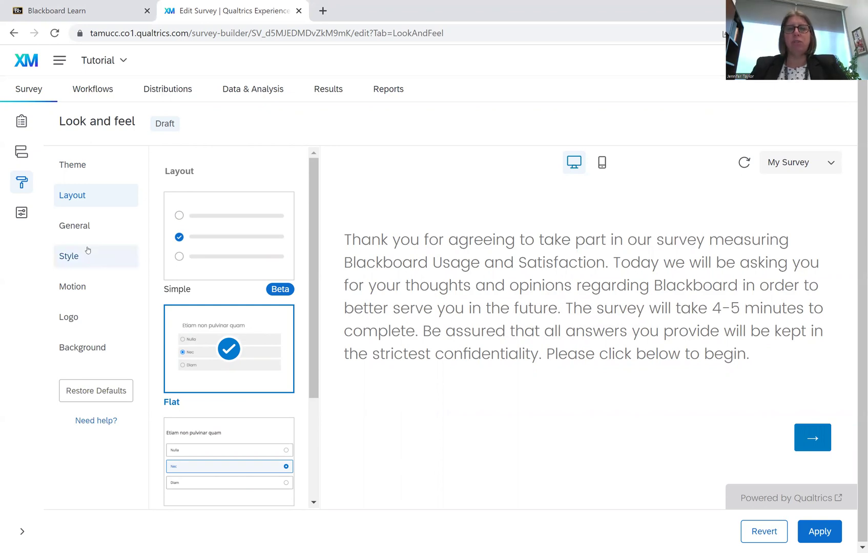
# Step: Try the Modern and Classic layouts, then return the survey to Flat
pyautogui.scroll(-1, 223, 417)
pyautogui.click(223, 418)
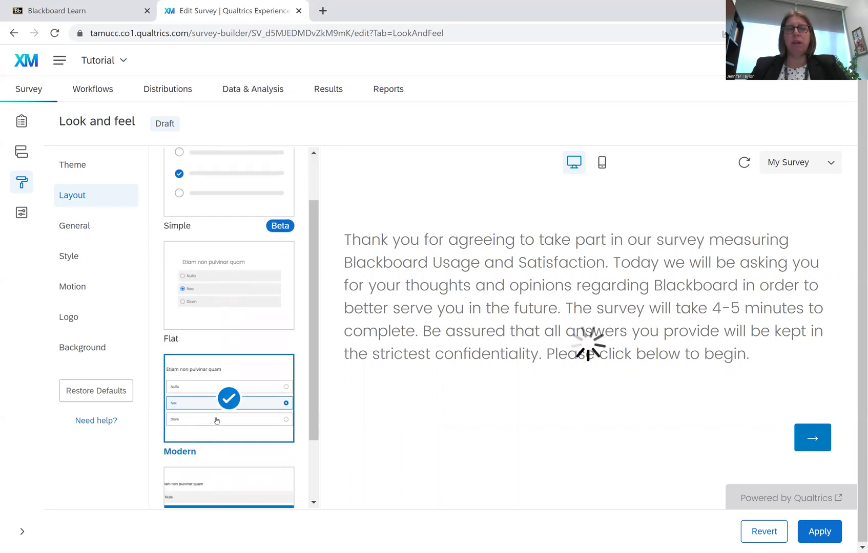
pyautogui.scroll(-1, 224, 433)
pyautogui.click(224, 429)
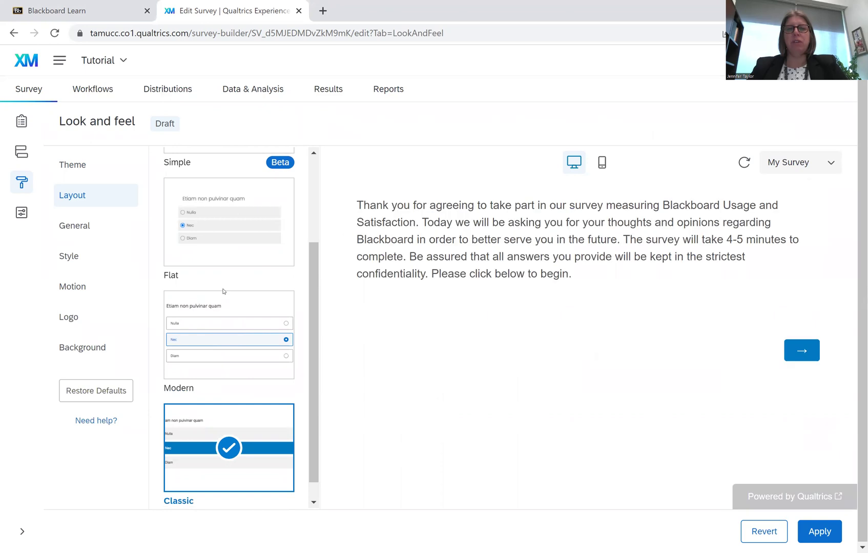
pyautogui.scroll(2, 224, 291)
pyautogui.click(226, 337)
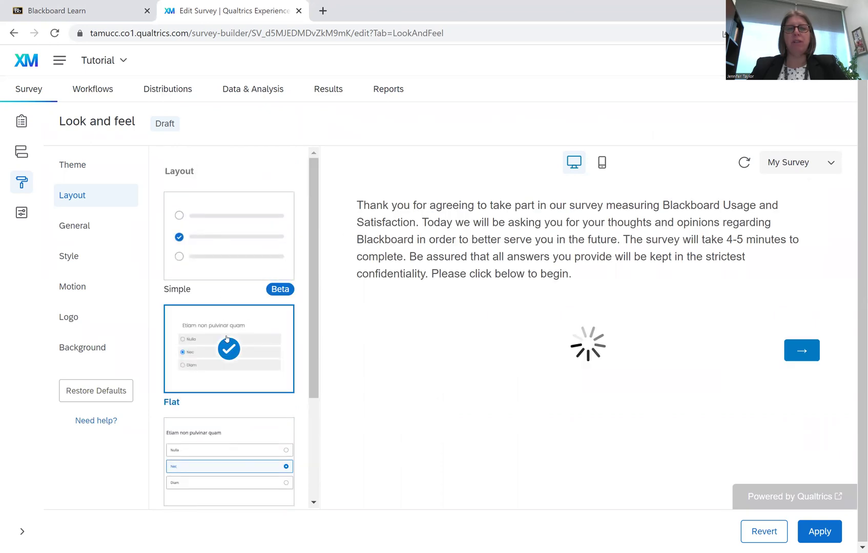
# Step: Make the next button text editable as fixed text in the General settings
pyautogui.click(91, 232)
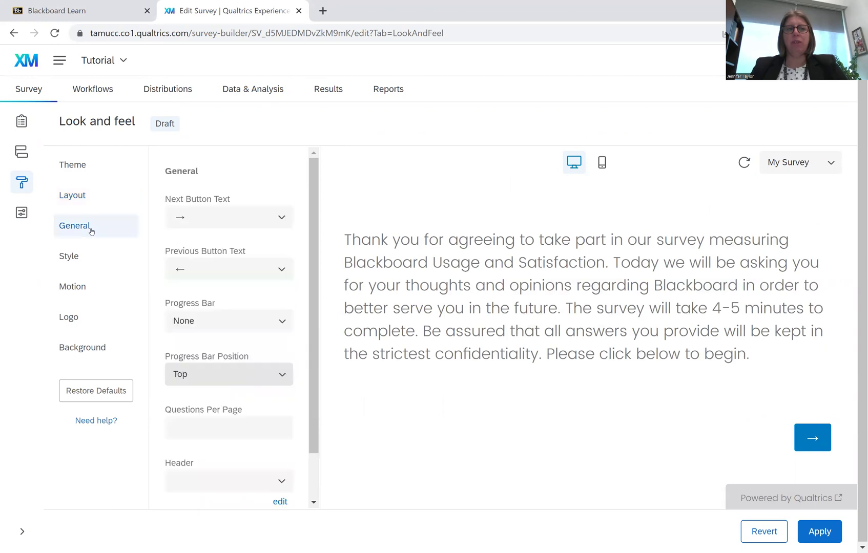
pyautogui.click(282, 219)
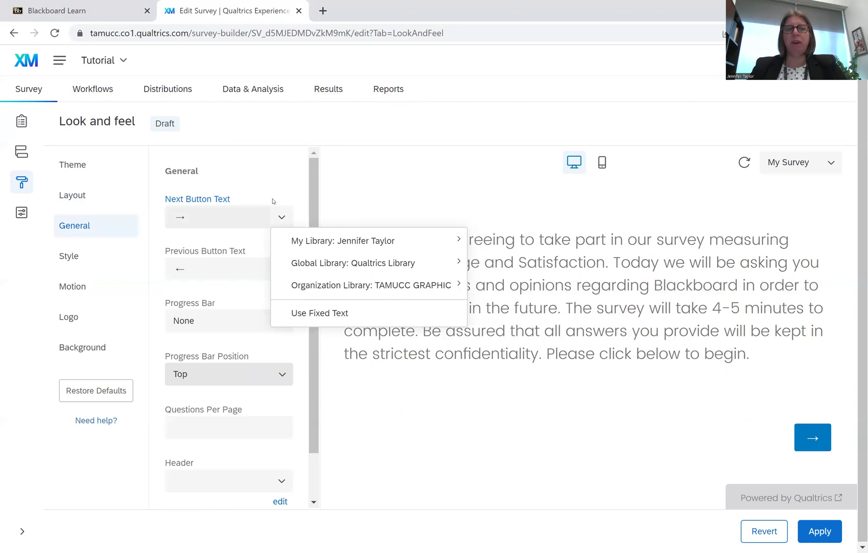
pyautogui.click(273, 200)
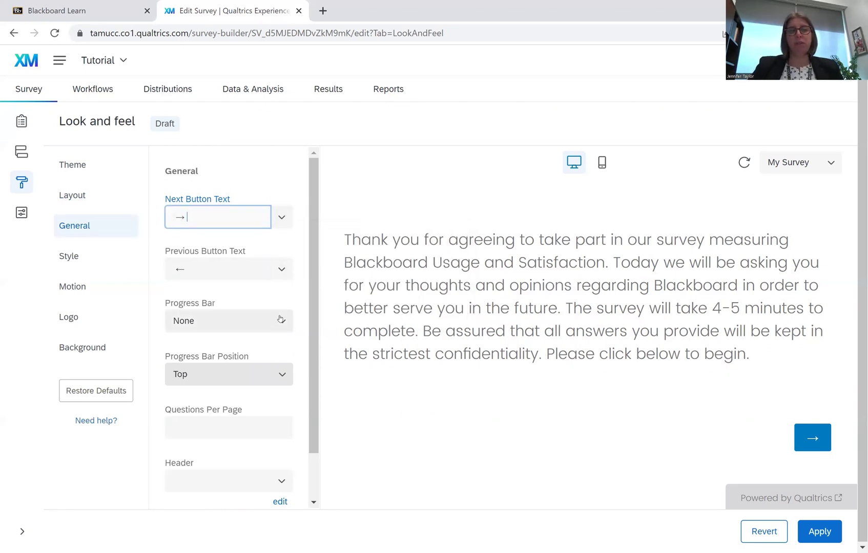
# Step: Add a verbose Survey Completion progress bar positioned at the bottom
pyautogui.scroll(-2, 282, 318)
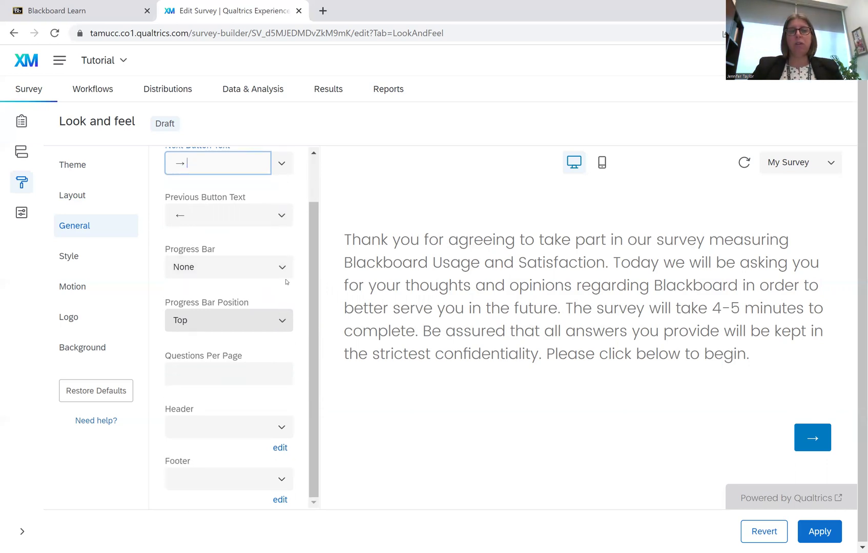
pyautogui.click(284, 271)
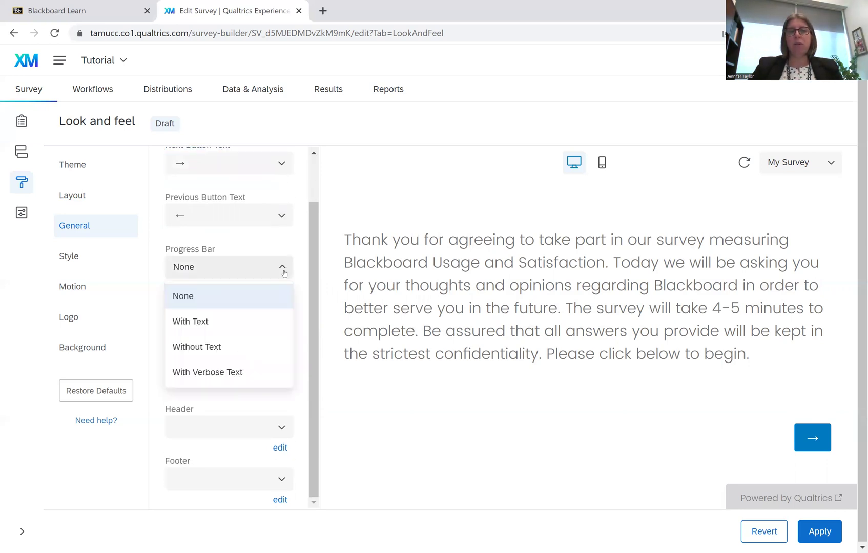
pyautogui.click(274, 321)
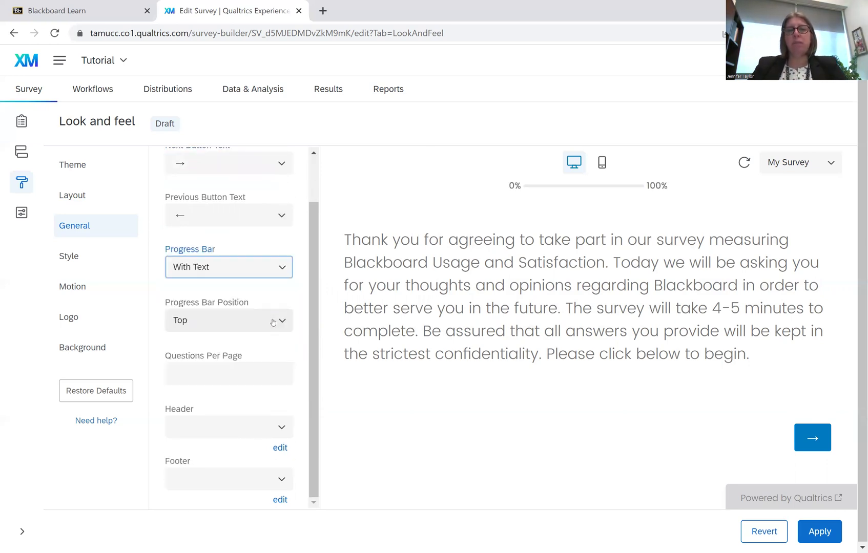
pyautogui.click(284, 269)
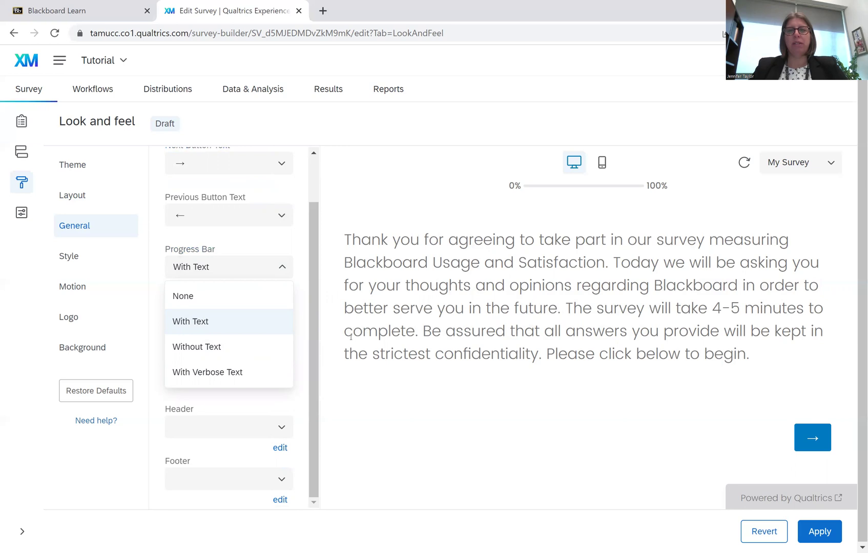
pyautogui.click(229, 347)
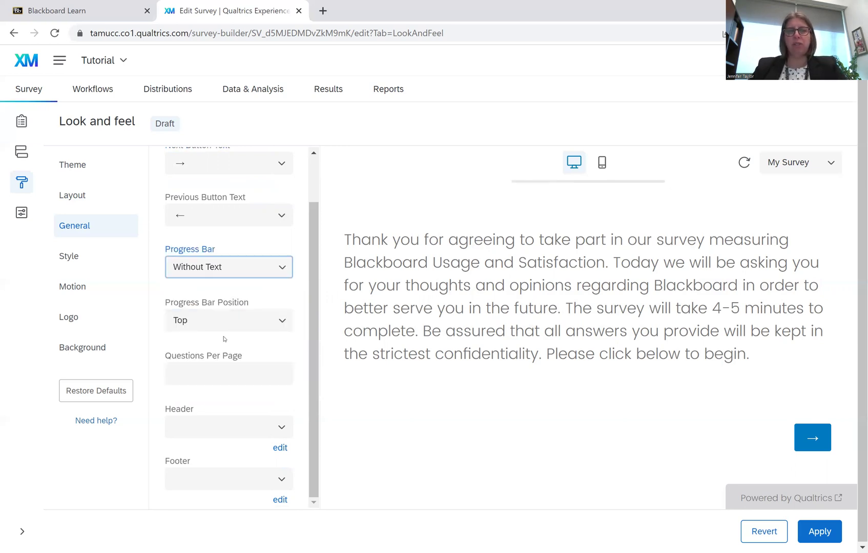
pyautogui.click(249, 271)
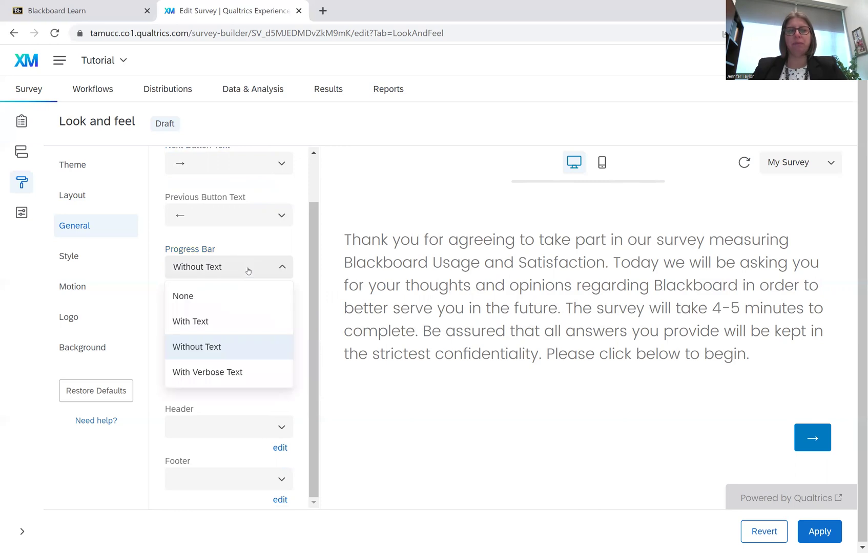
pyautogui.click(223, 373)
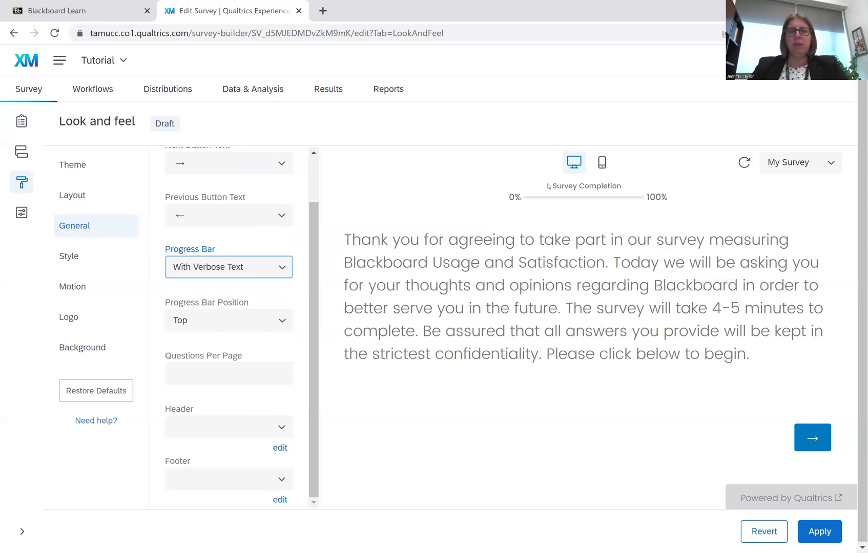
pyautogui.click(284, 324)
pyautogui.click(237, 374)
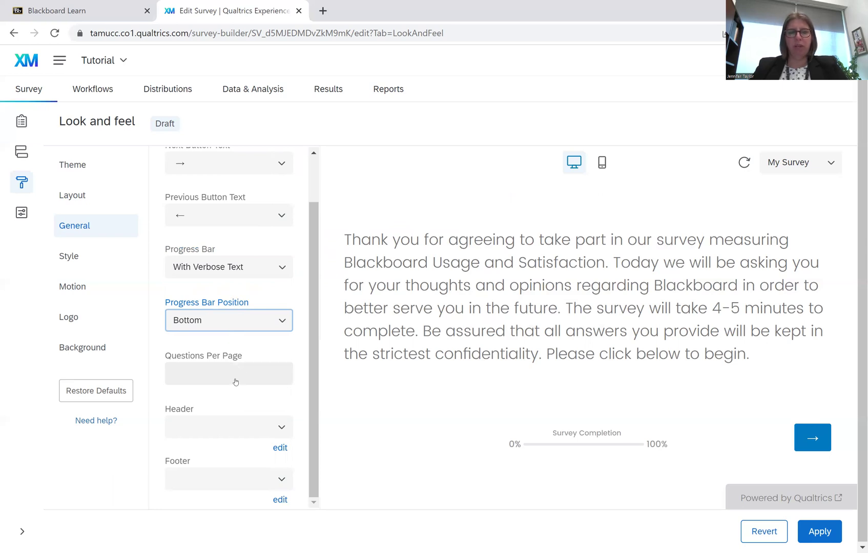
# Step: Review the questions-per-page, header and footer settings and their library sources
pyautogui.click(216, 371)
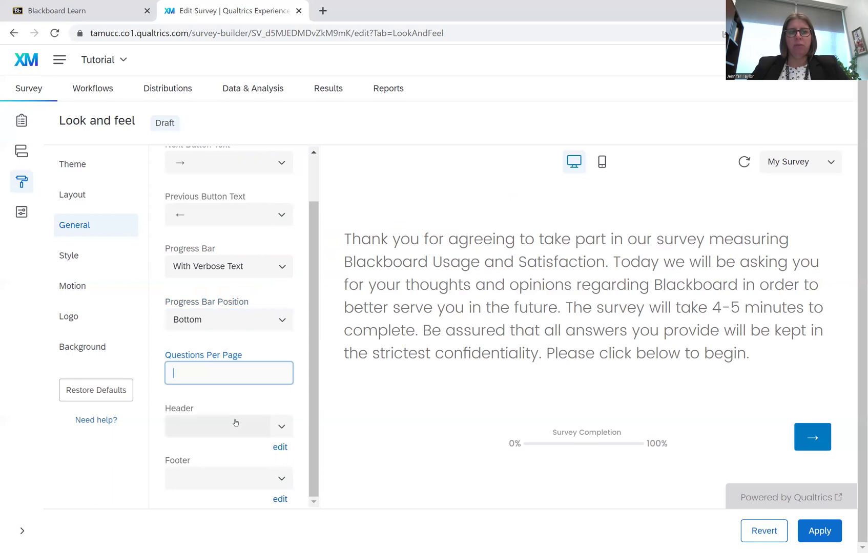
pyautogui.click(236, 417)
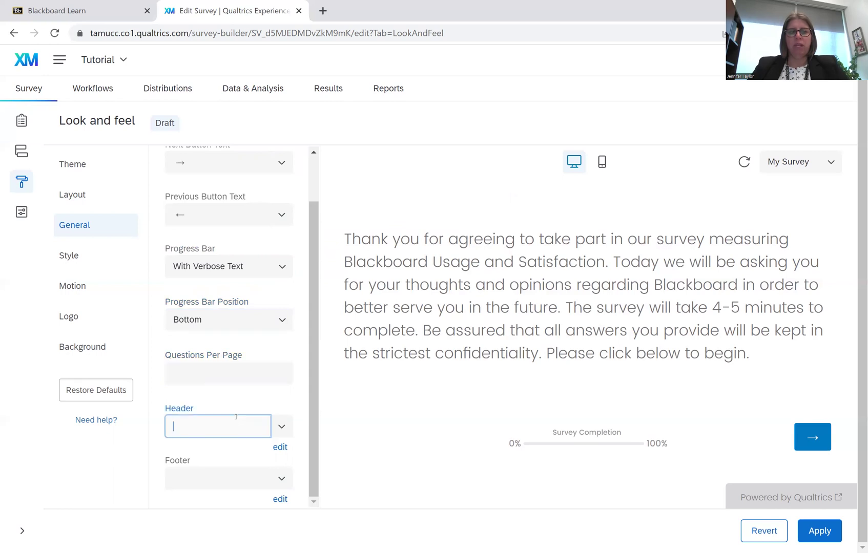
pyautogui.click(282, 426)
pyautogui.click(232, 427)
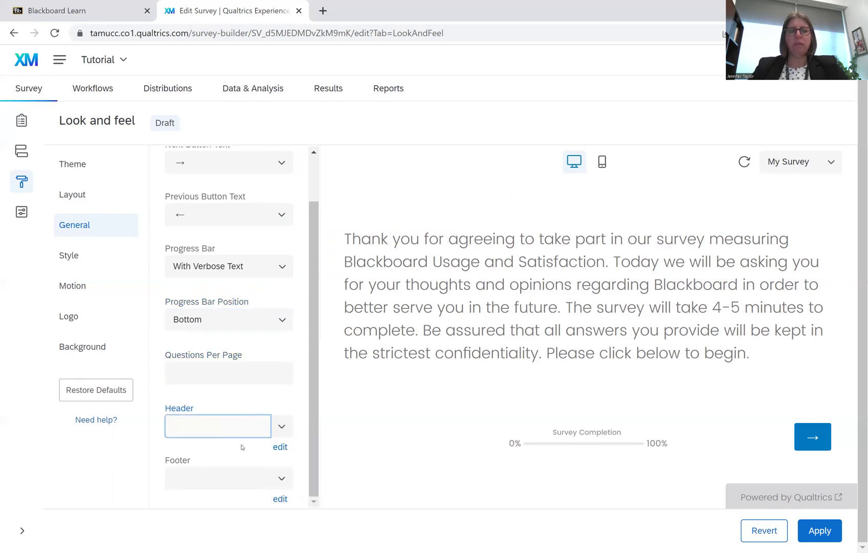
pyautogui.click(256, 479)
pyautogui.click(281, 478)
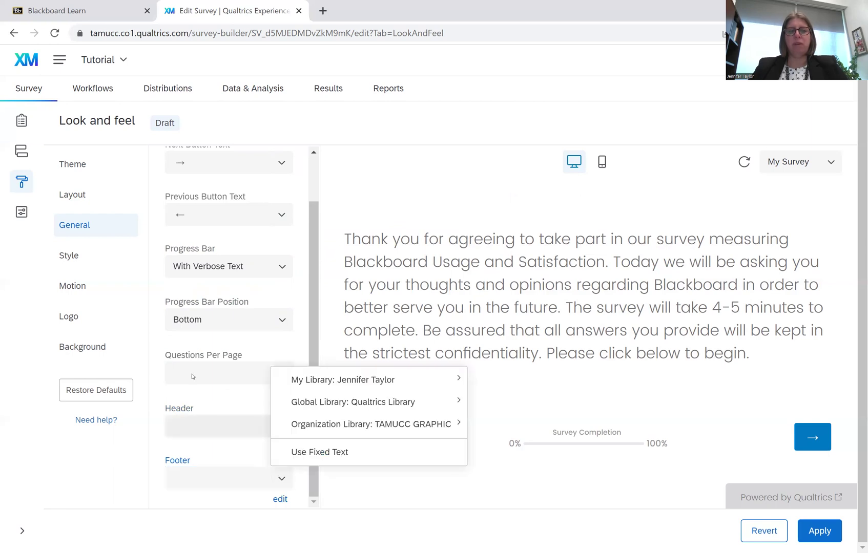
pyautogui.click(87, 264)
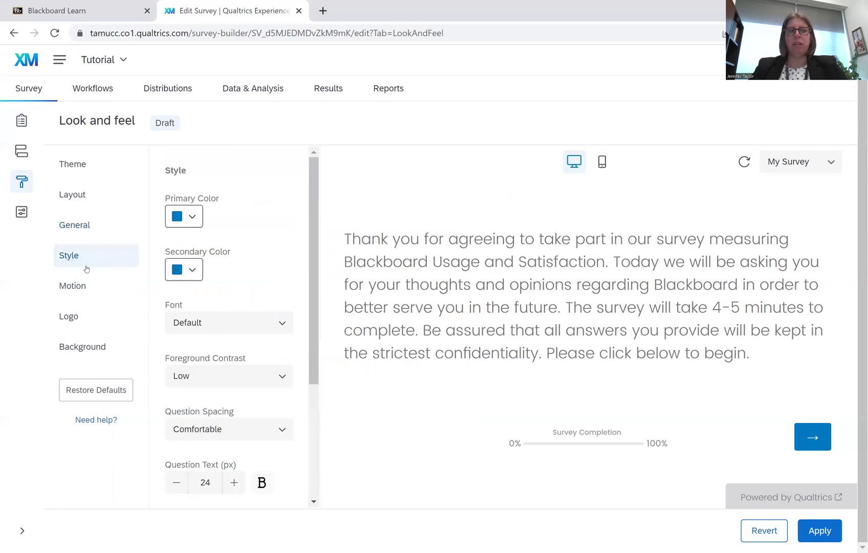
pyautogui.click(193, 217)
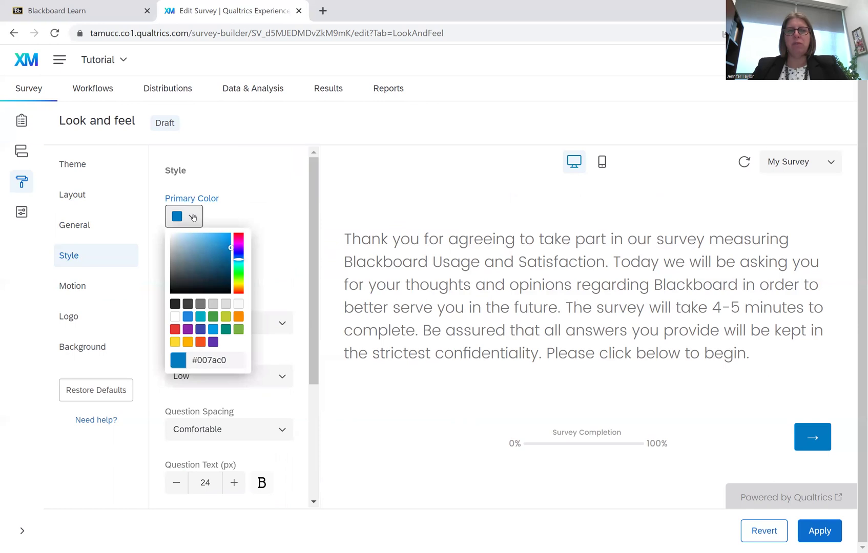
pyautogui.click(193, 217)
pyautogui.click(193, 266)
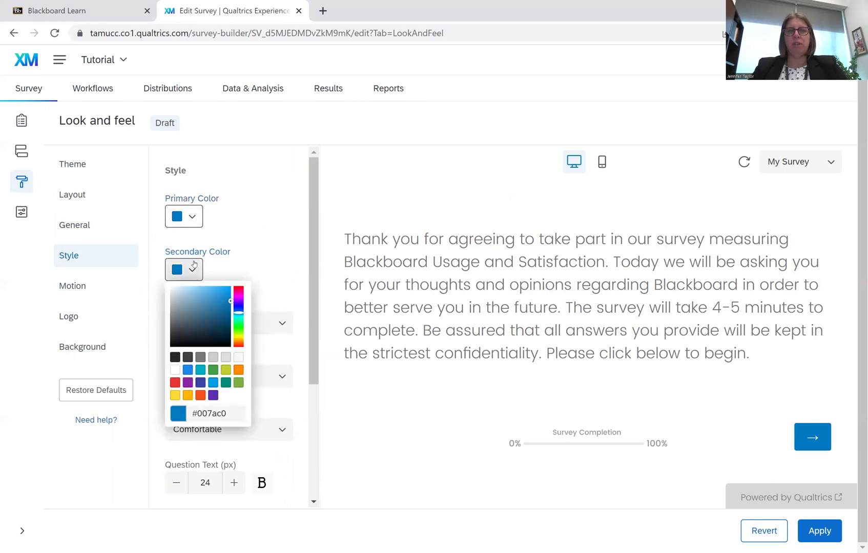
pyautogui.click(194, 264)
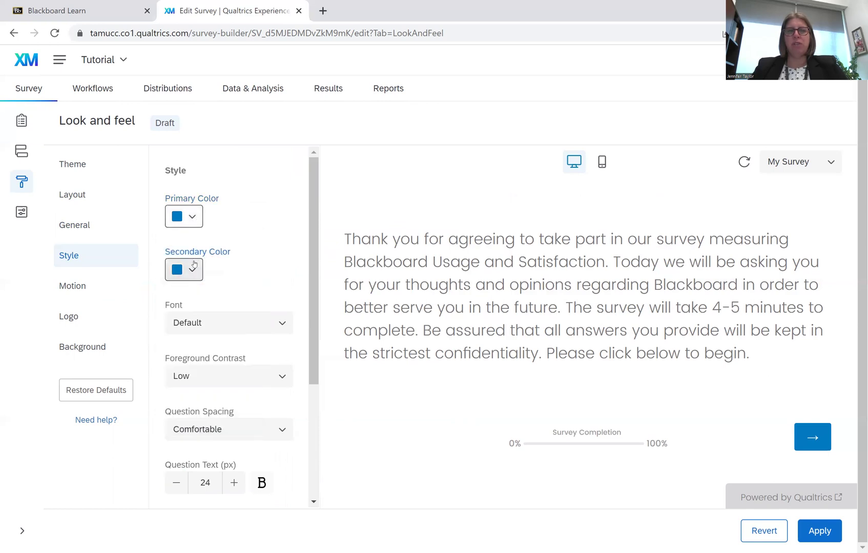
pyautogui.click(245, 324)
pyautogui.click(244, 323)
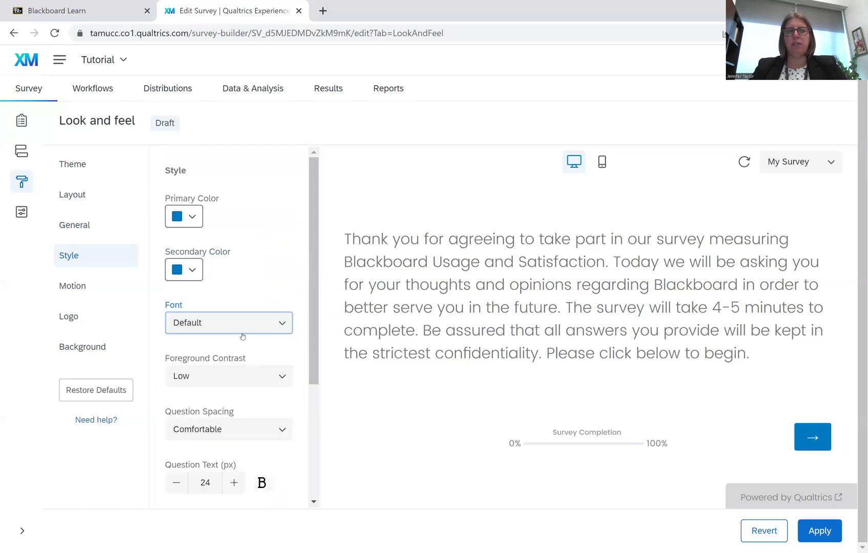
pyautogui.click(243, 378)
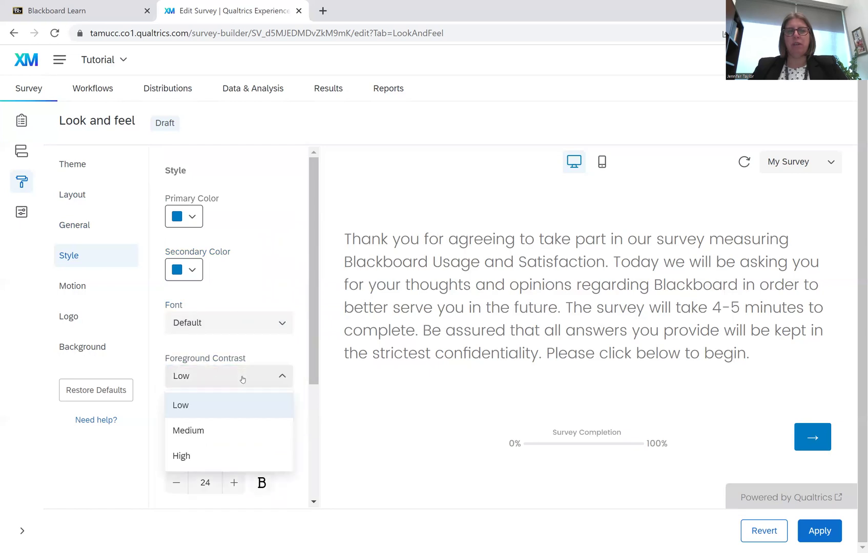
pyautogui.click(236, 431)
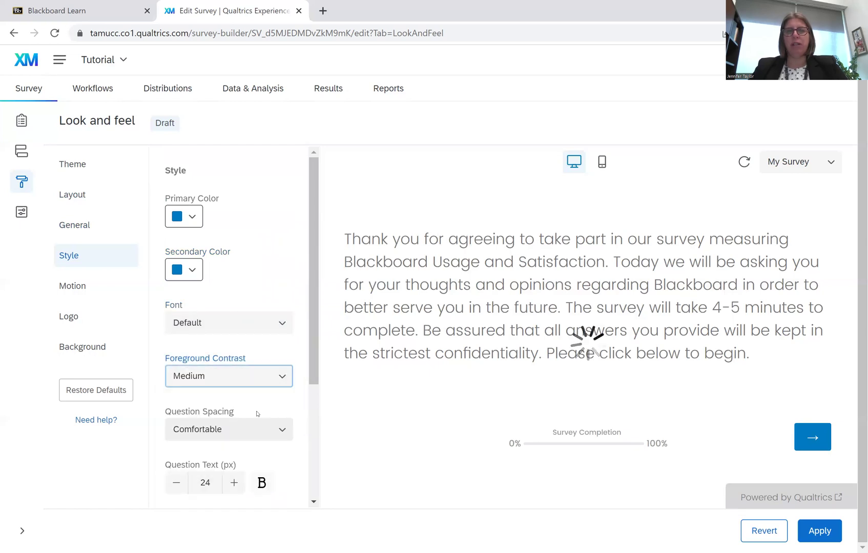
pyautogui.click(282, 377)
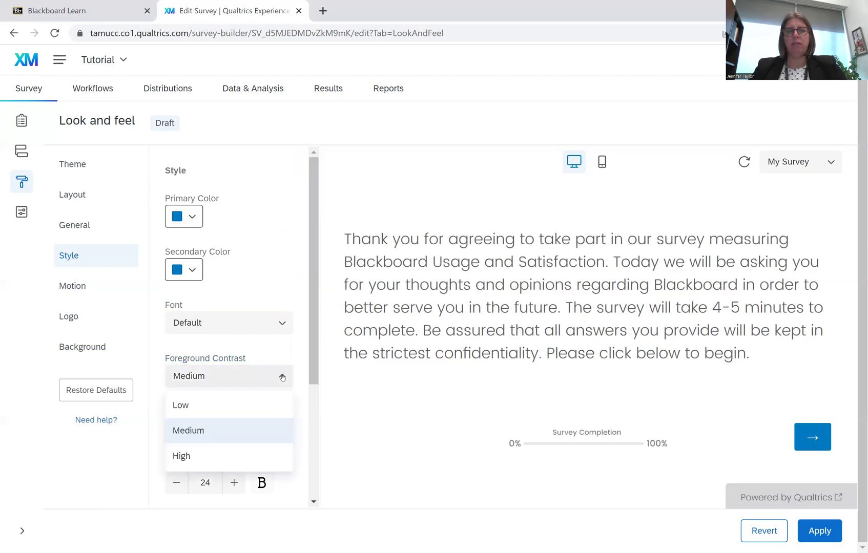
pyautogui.click(254, 455)
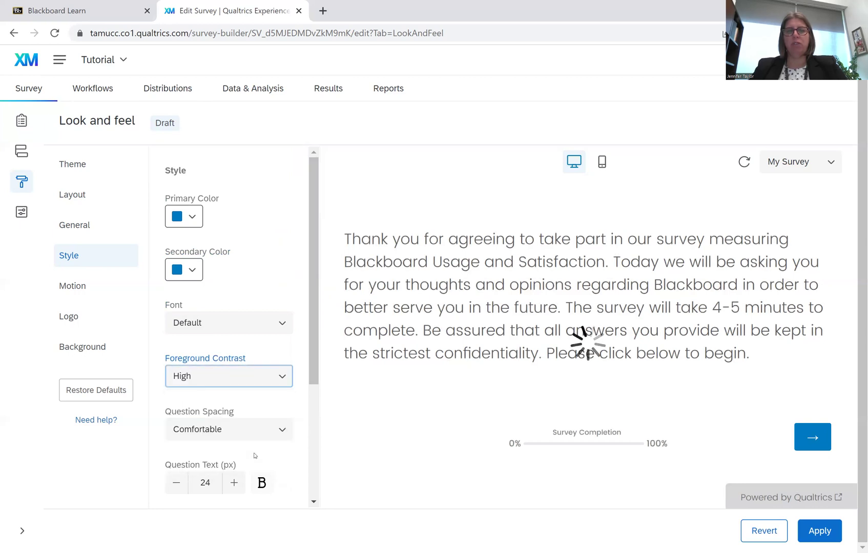
pyautogui.click(290, 379)
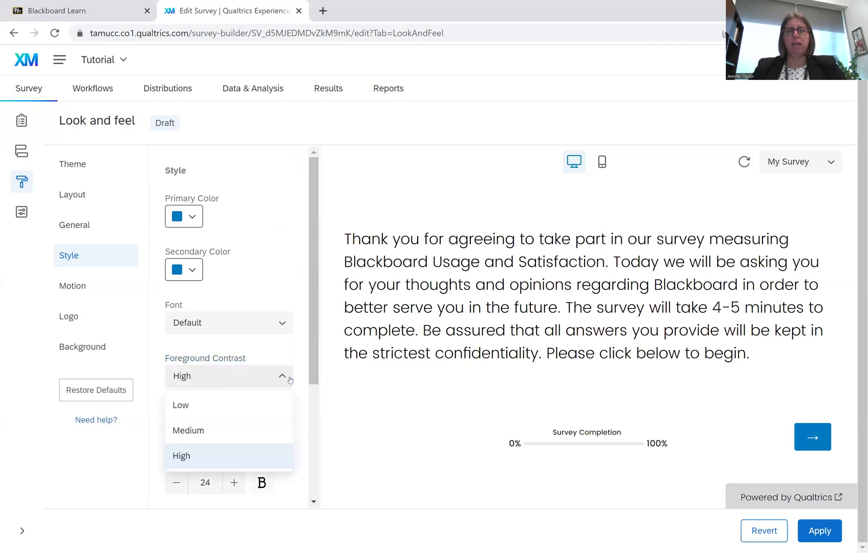
pyautogui.click(230, 405)
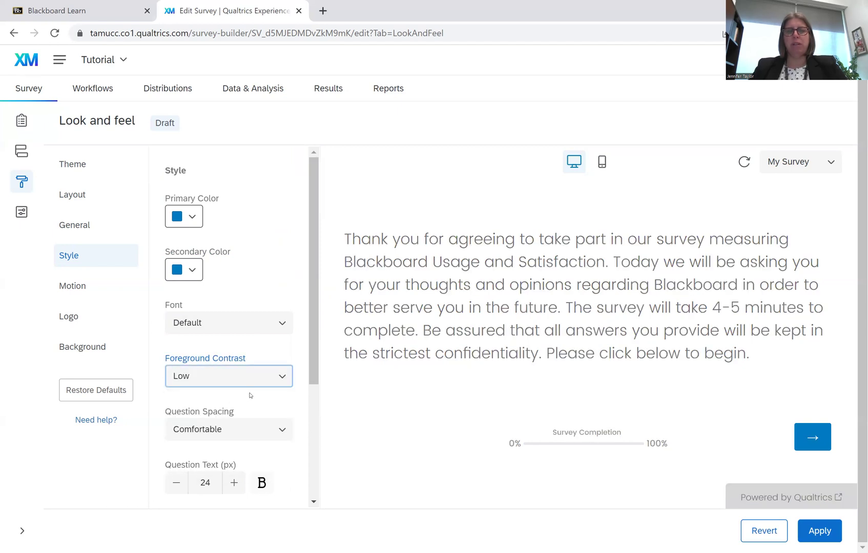
pyautogui.scroll(-2, 259, 413)
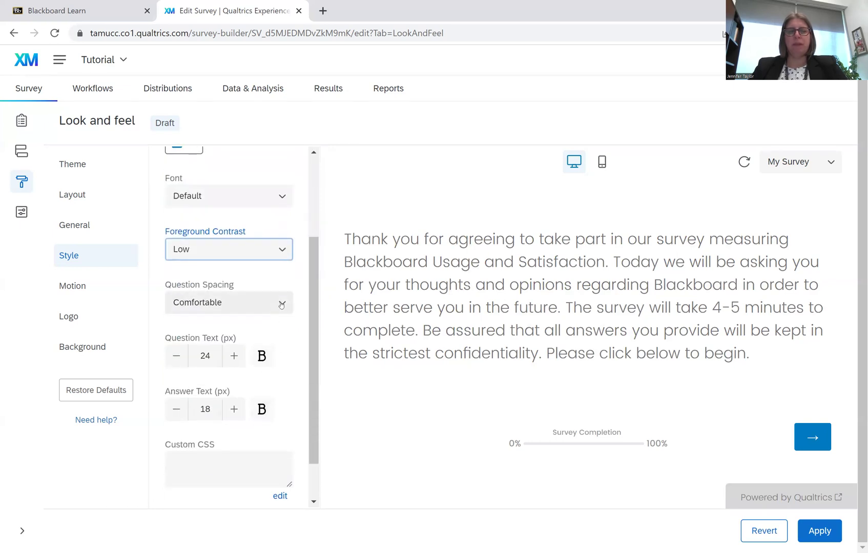
pyautogui.click(281, 304)
pyautogui.click(268, 331)
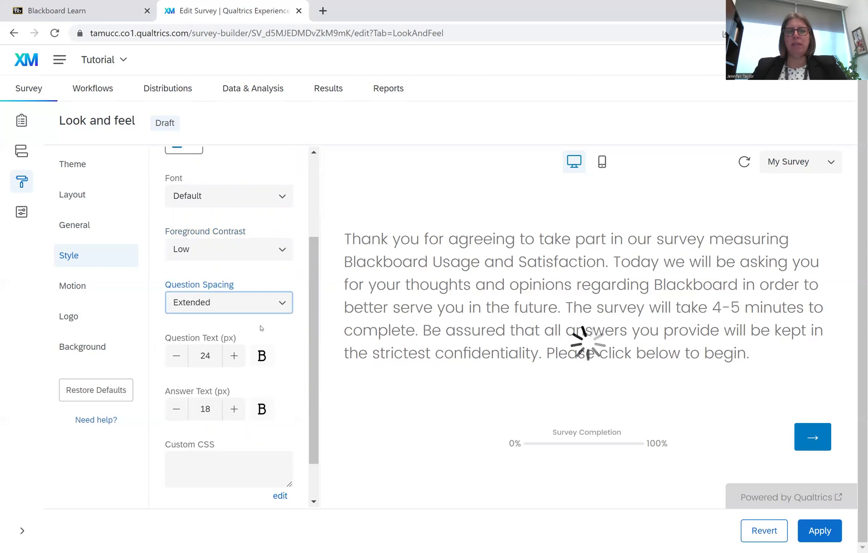
pyautogui.click(287, 303)
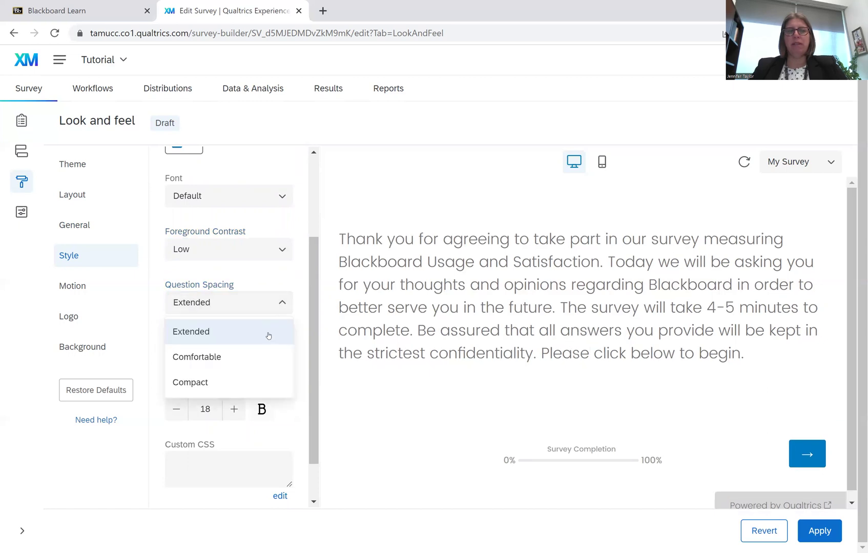
pyautogui.click(253, 383)
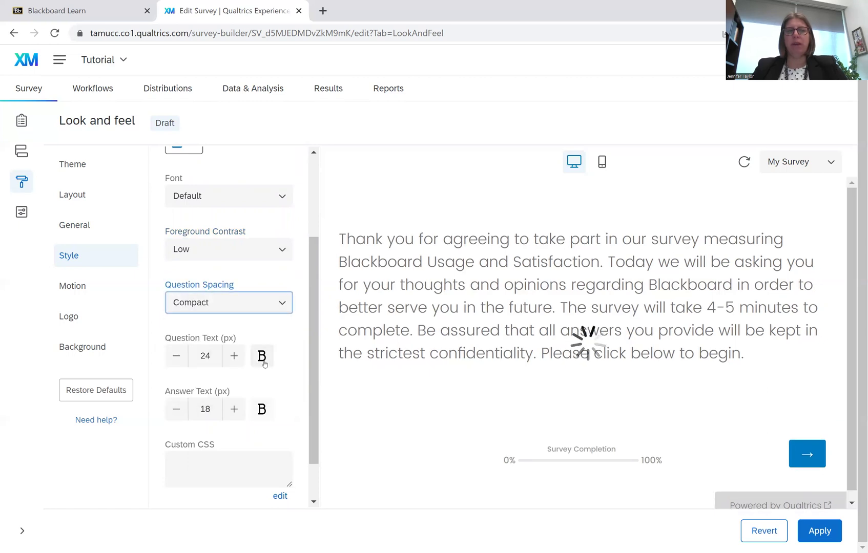
pyautogui.click(283, 306)
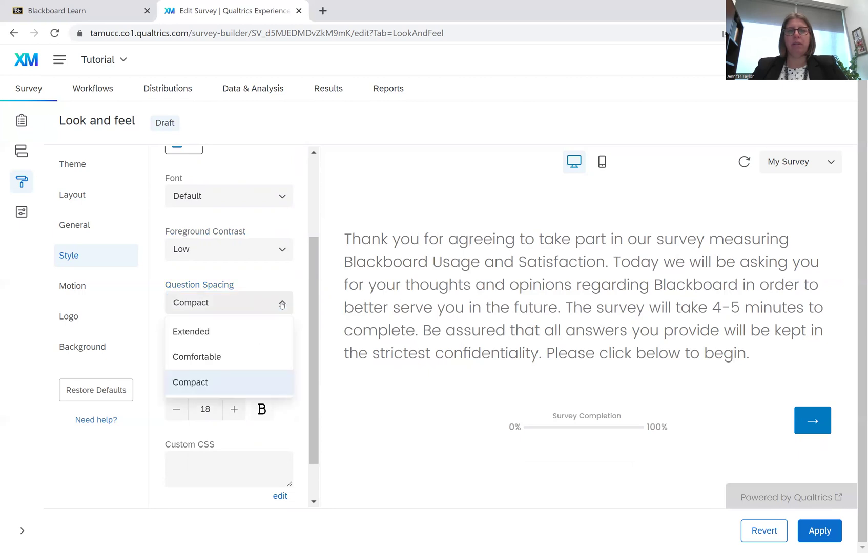
pyautogui.click(231, 358)
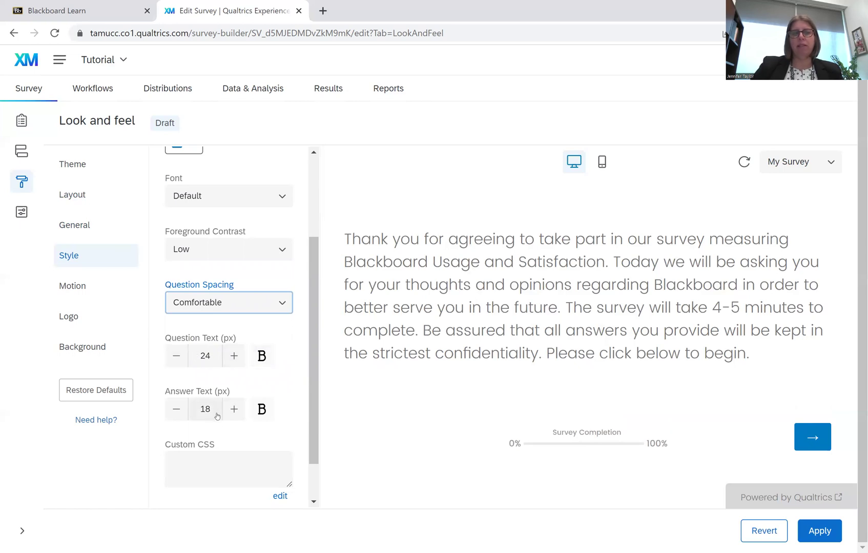
pyautogui.scroll(-1, 236, 407)
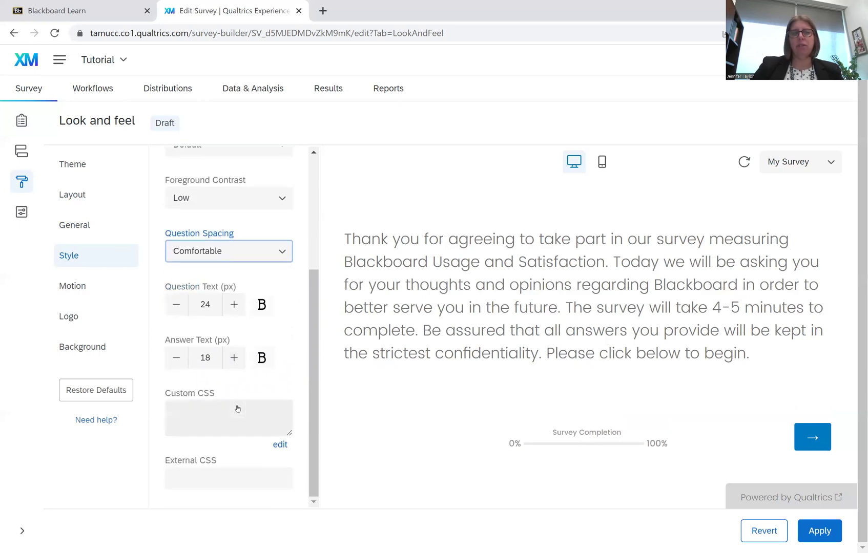
# Step: Preview slide and fade page transitions in the Motion settings
pyautogui.click(83, 295)
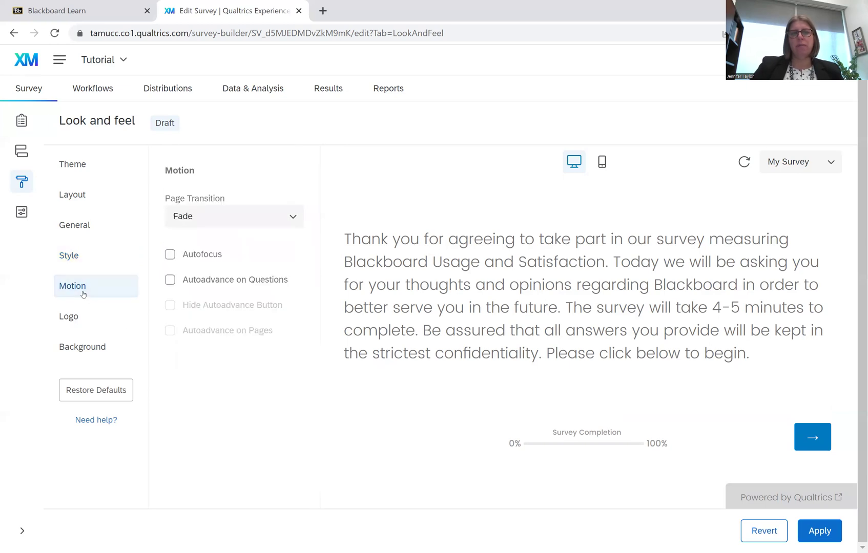
pyautogui.click(233, 220)
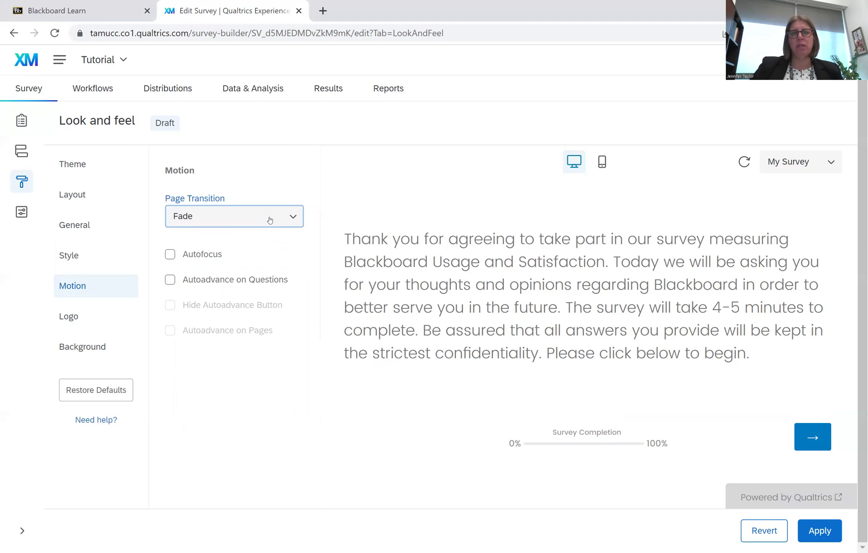
pyautogui.click(221, 269)
pyautogui.click(816, 440)
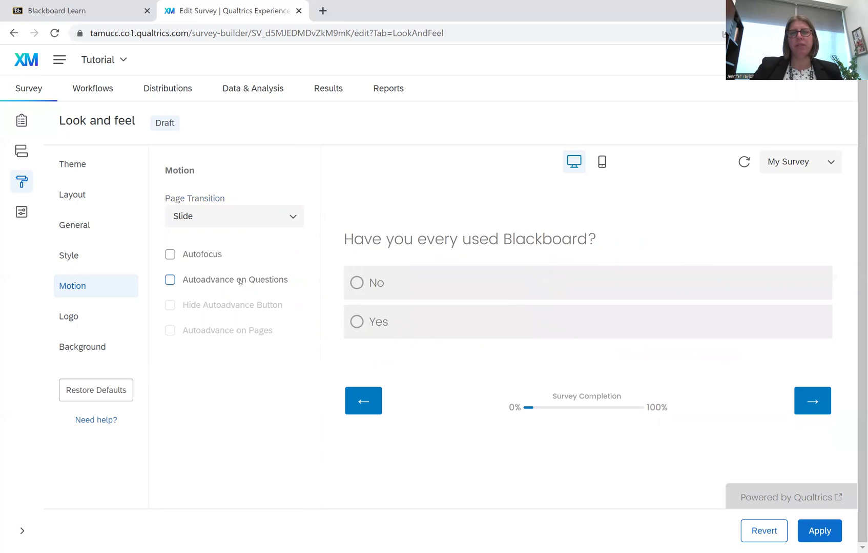
pyautogui.click(277, 219)
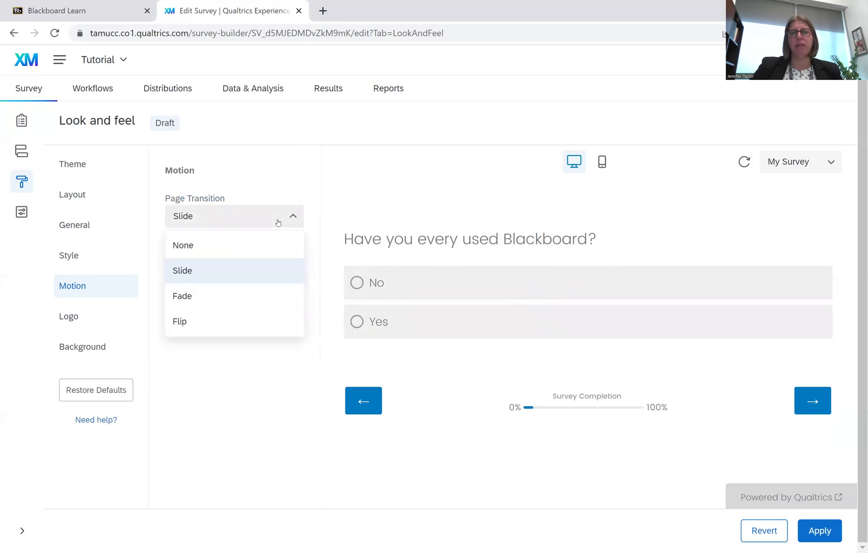
pyautogui.click(230, 295)
pyautogui.click(819, 401)
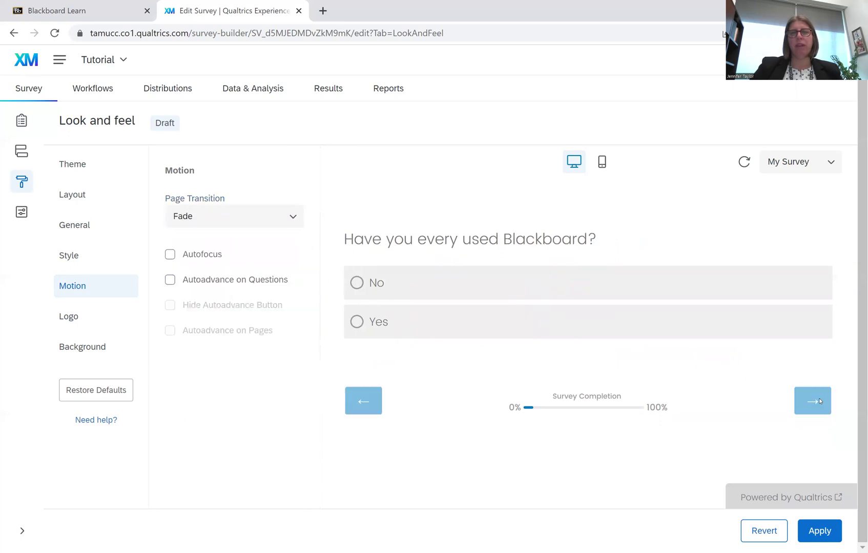
# Step: Try the flip transition, then turn page transitions off entirely
pyautogui.click(287, 216)
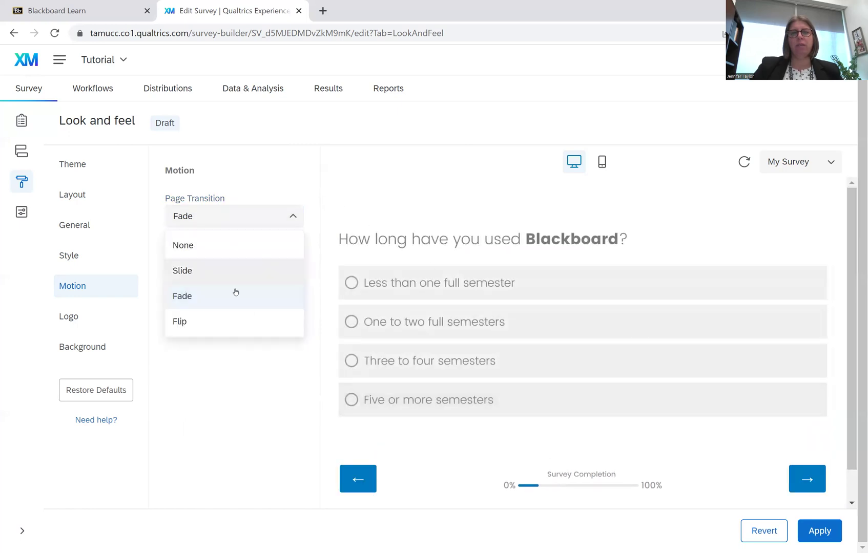
pyautogui.click(232, 322)
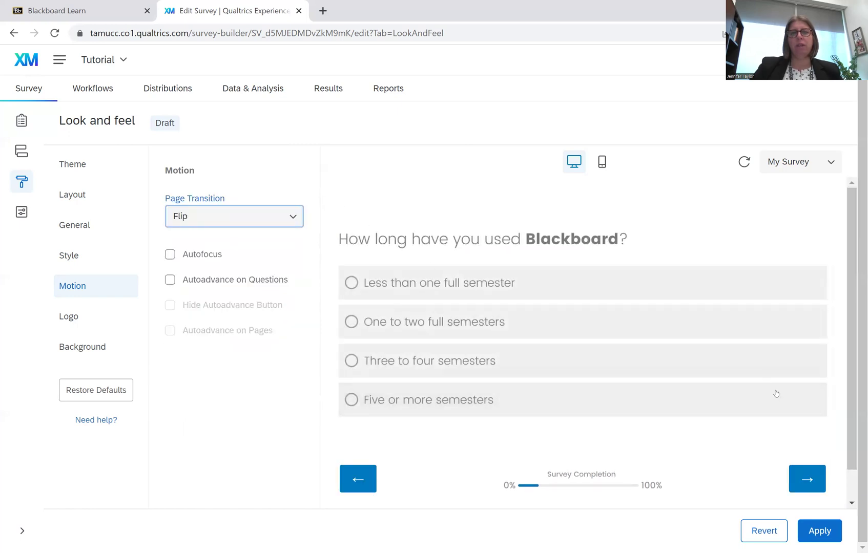
pyautogui.click(806, 478)
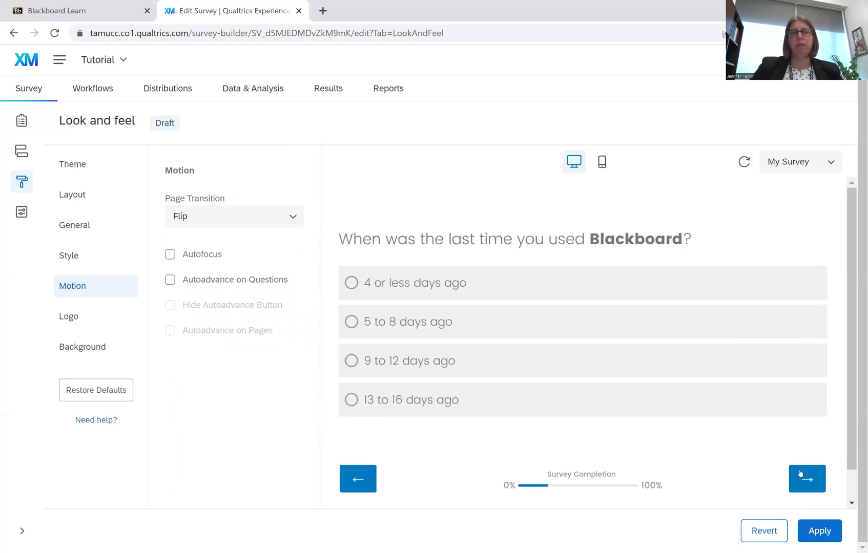
pyautogui.click(293, 220)
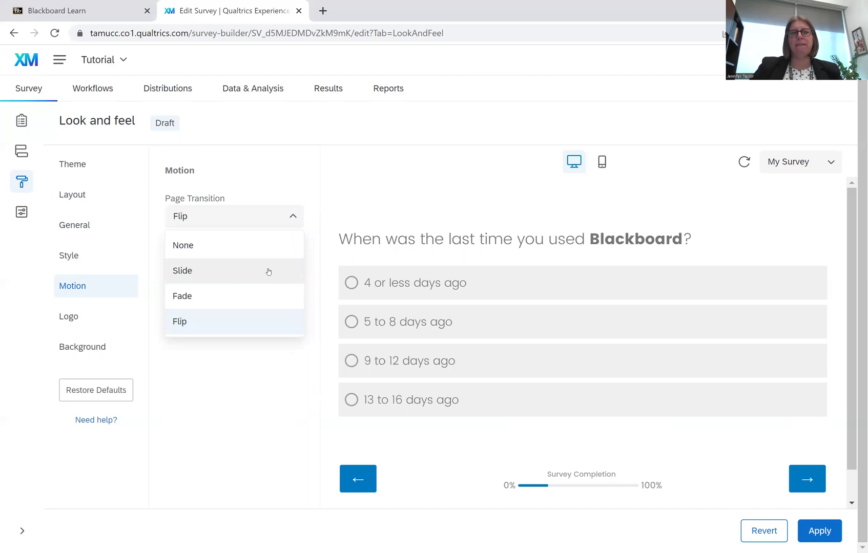
pyautogui.click(263, 247)
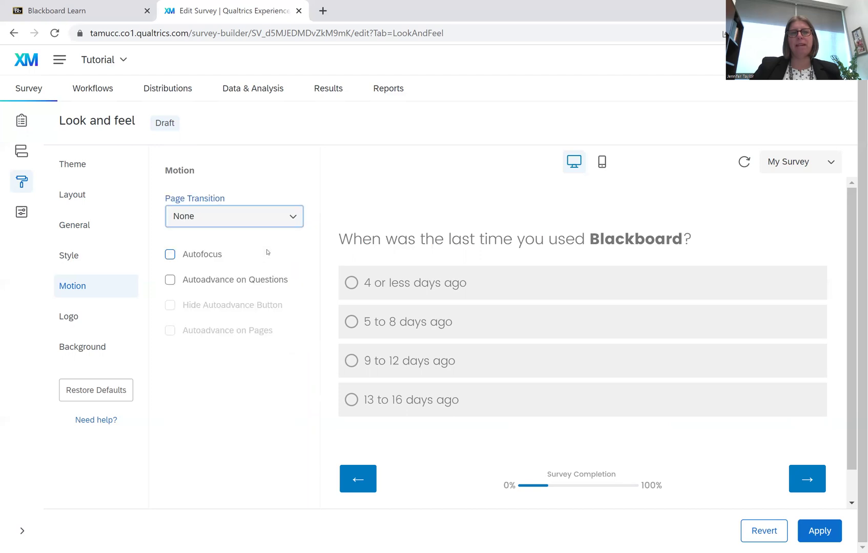
pyautogui.click(814, 483)
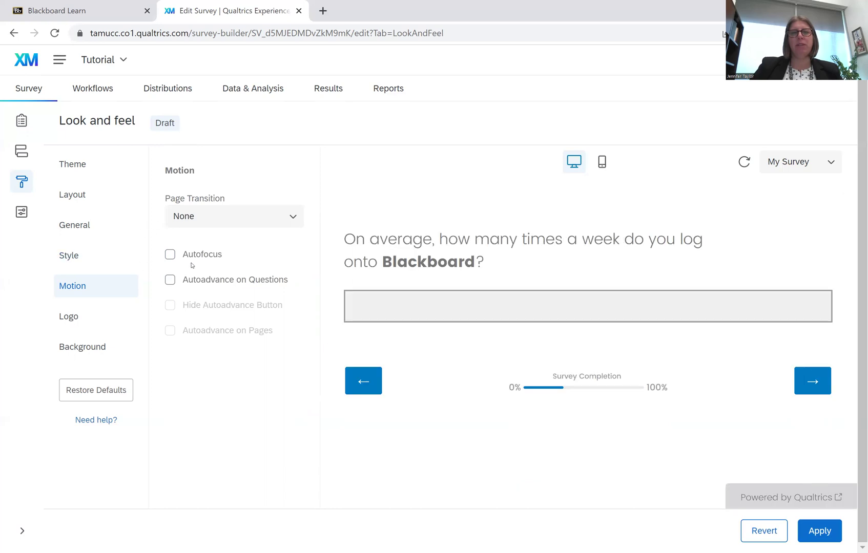
# Step: Toggle question autofocus and leave Autoadvance on Questions unchecked
pyautogui.click(171, 256)
pyautogui.click(170, 255)
pyautogui.click(170, 280)
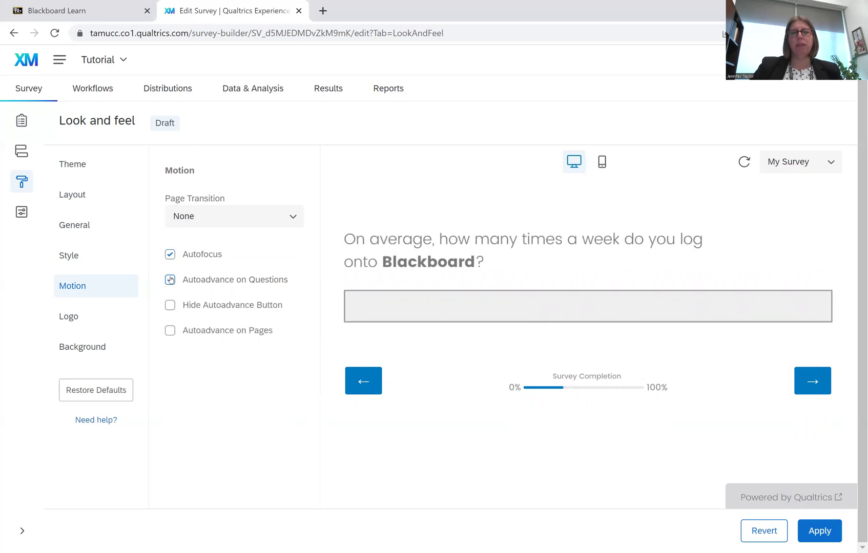
pyautogui.click(170, 280)
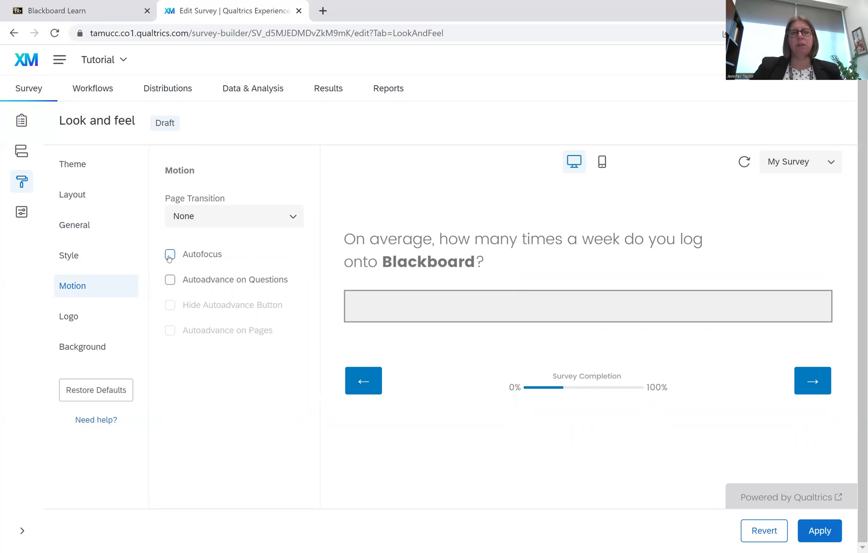
pyautogui.click(83, 323)
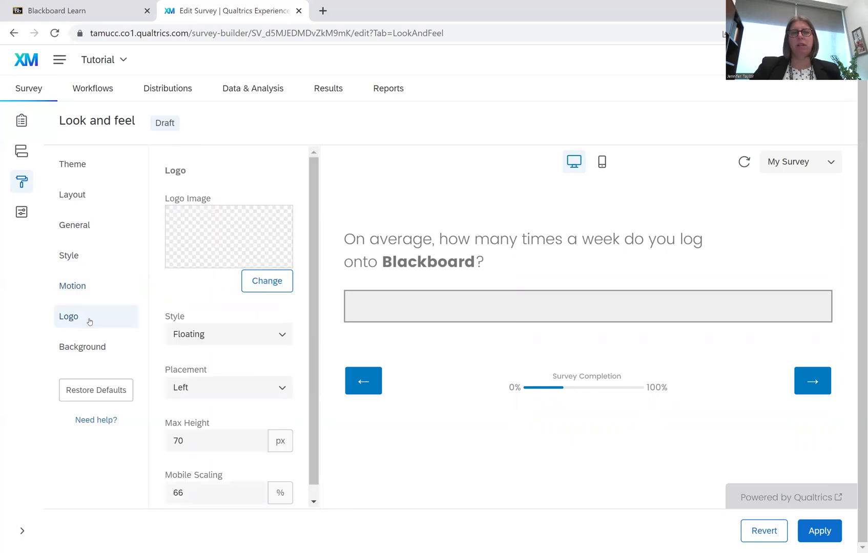
# Step: Insert the College of Business logo graphic, keeping it Floating after trying Banner
pyautogui.click(267, 280)
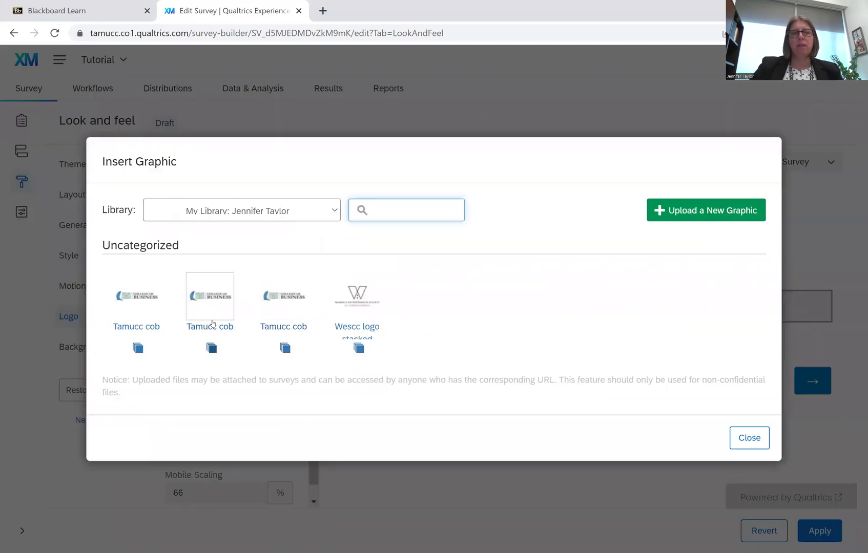
pyautogui.click(283, 302)
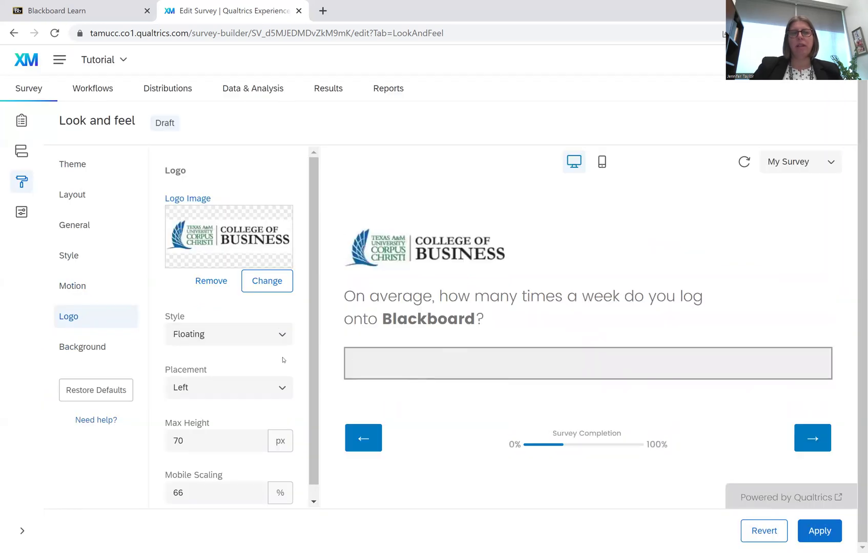
pyautogui.click(280, 336)
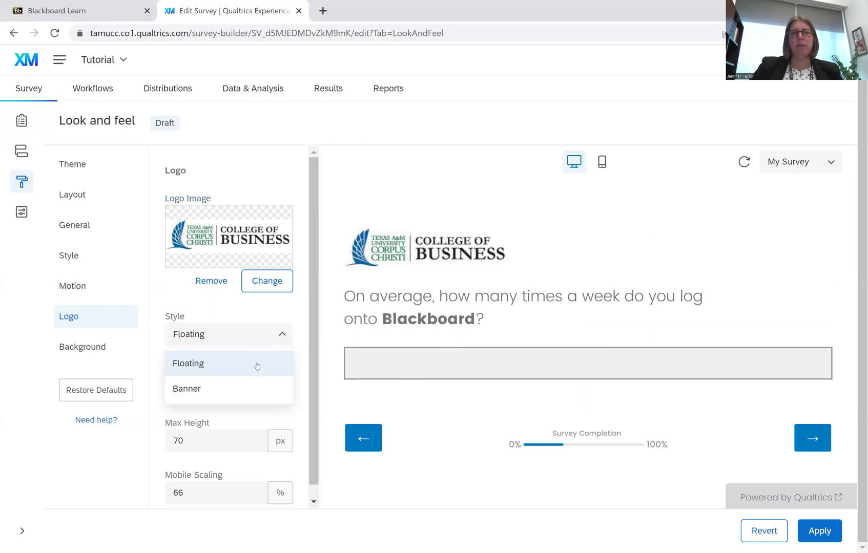
pyautogui.click(253, 388)
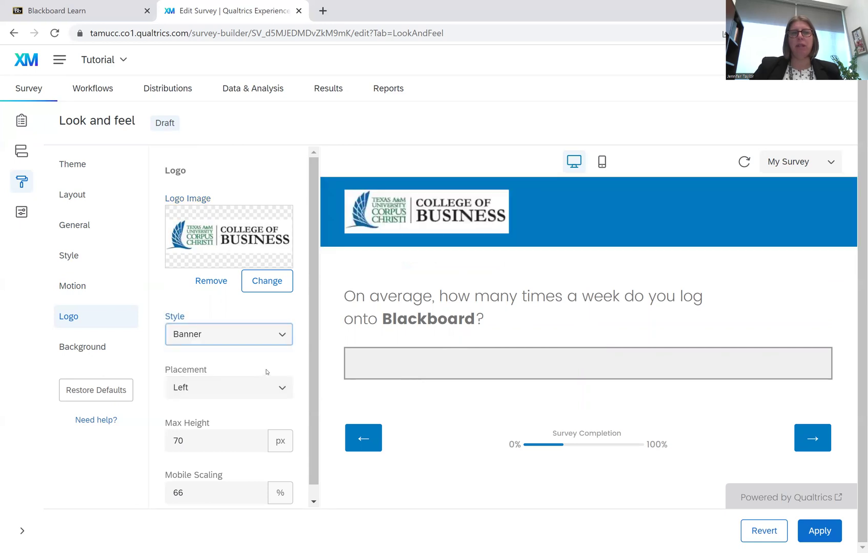
pyautogui.click(283, 336)
pyautogui.click(265, 364)
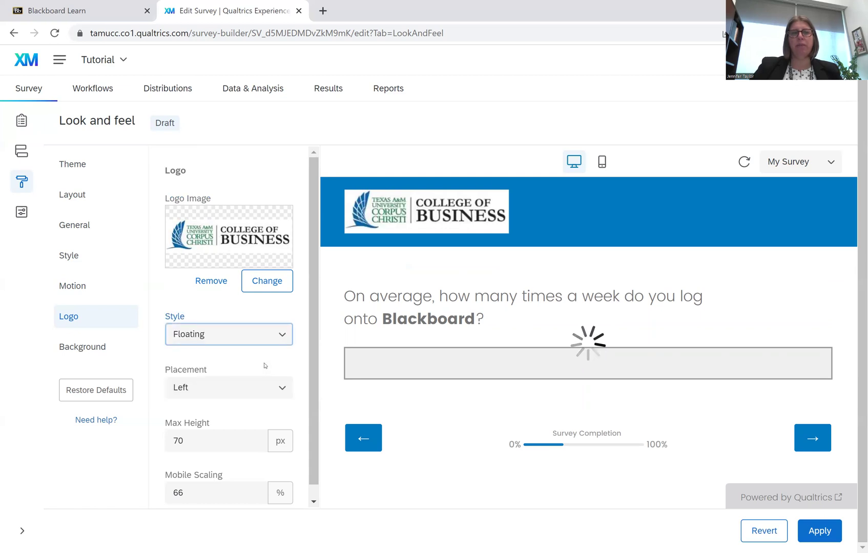
# Step: Place the logo at the right after trying Centered, and advance the preview
pyautogui.scroll(-1, 266, 367)
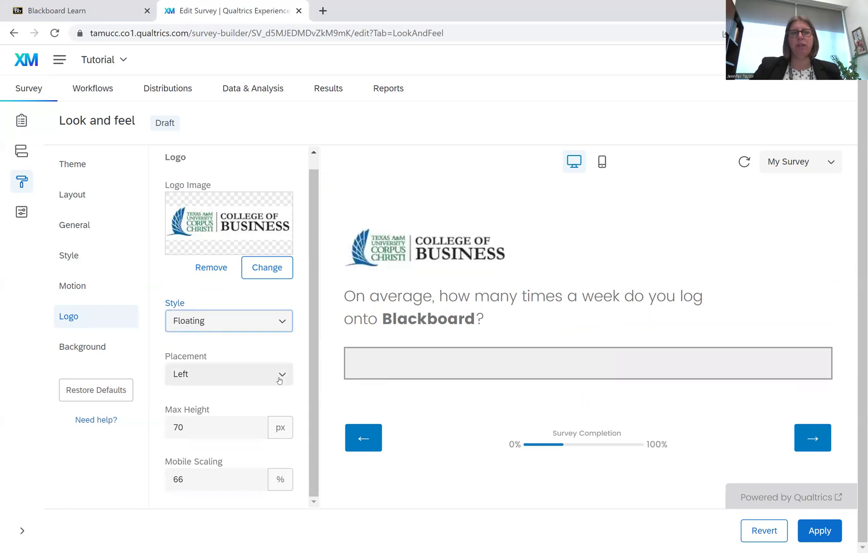
pyautogui.click(279, 380)
pyautogui.click(256, 422)
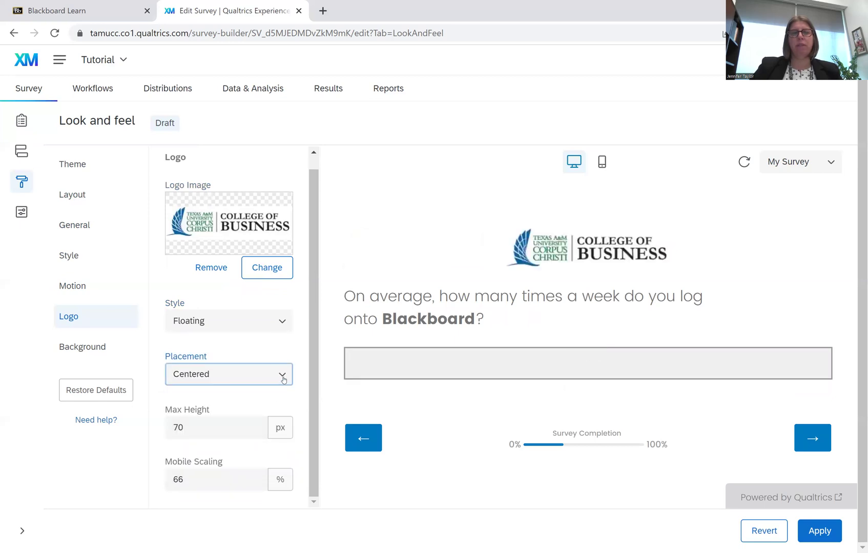
pyautogui.click(283, 379)
pyautogui.click(262, 456)
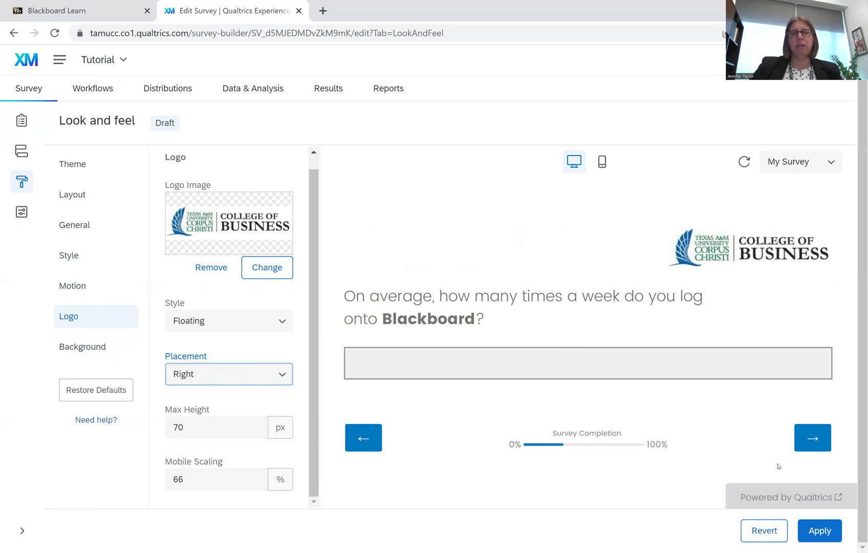
pyautogui.click(811, 439)
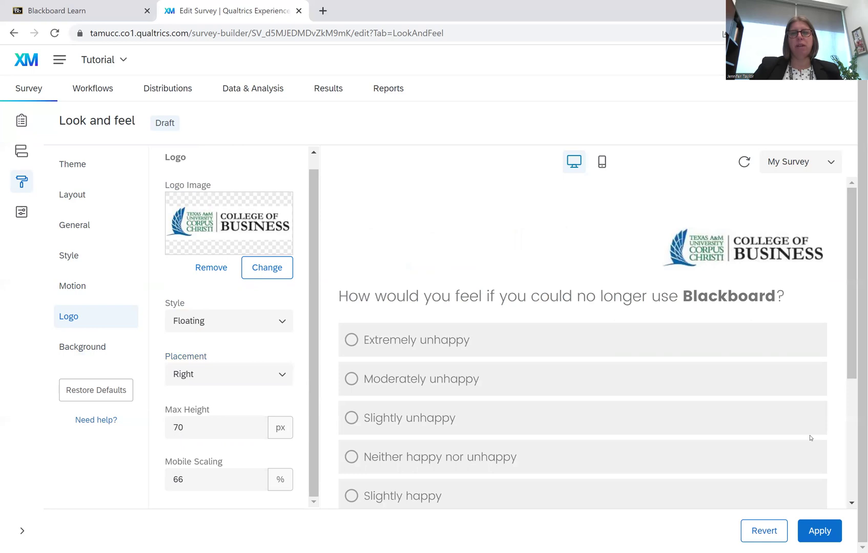
pyautogui.click(84, 349)
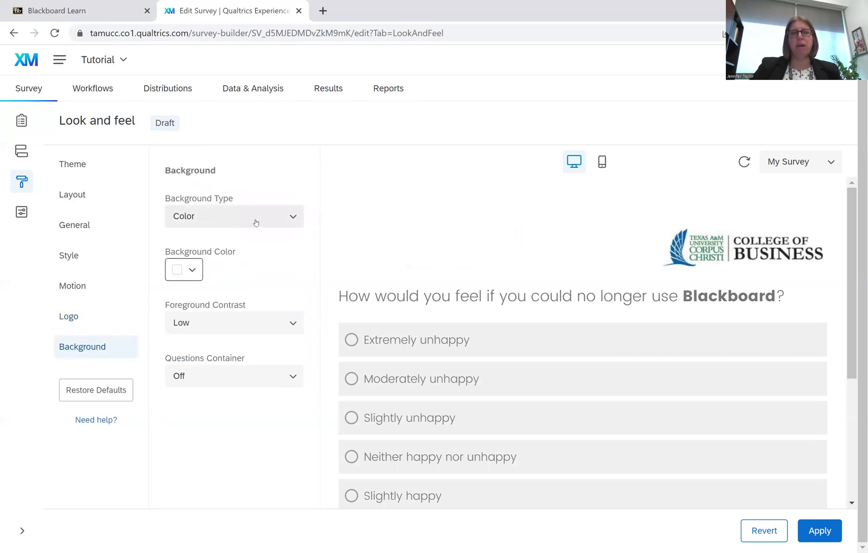
# Step: Set the background colour to white #ffffff after trying red and light grey
pyautogui.click(194, 280)
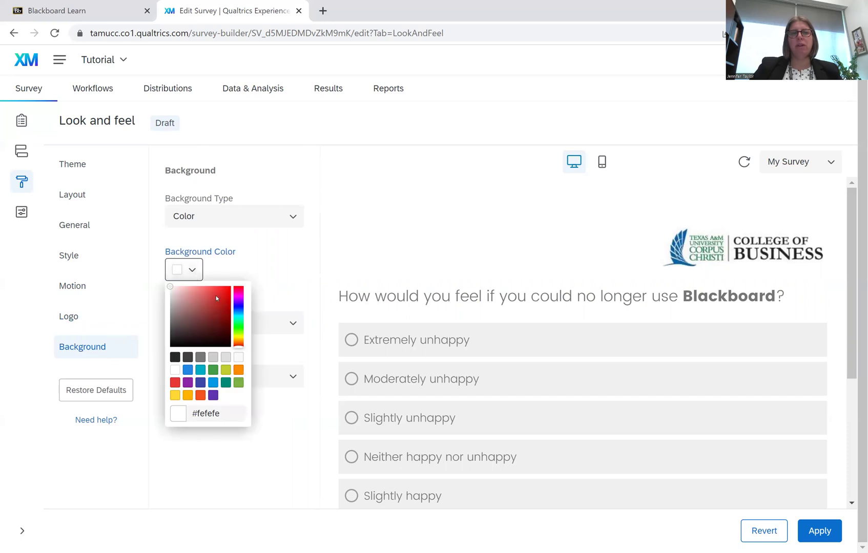
pyautogui.click(215, 296)
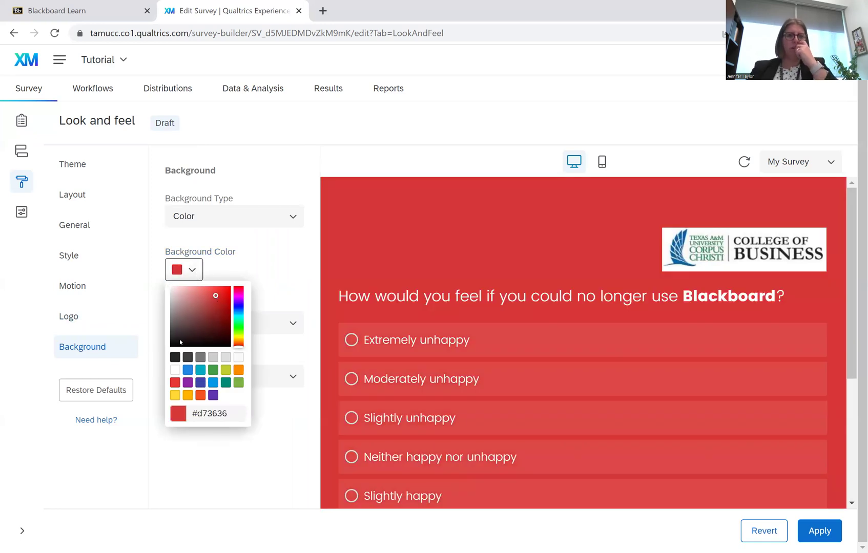
pyautogui.click(238, 358)
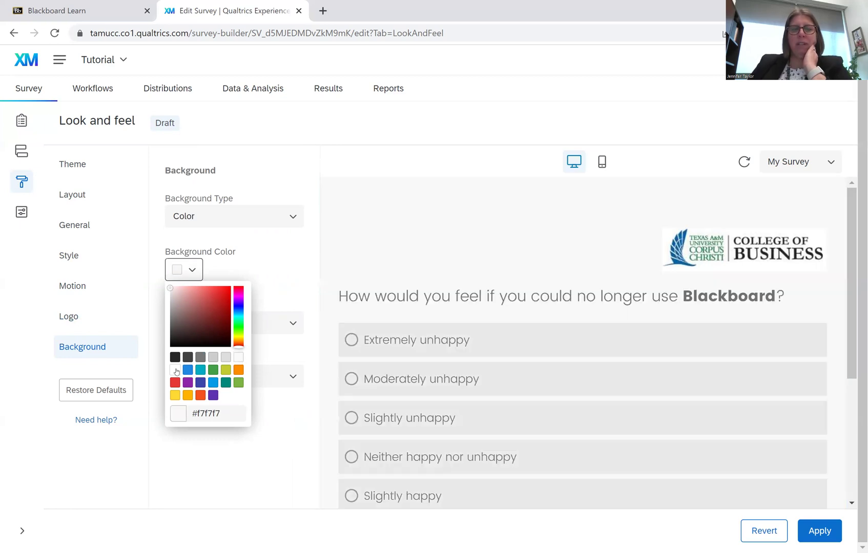
pyautogui.click(176, 370)
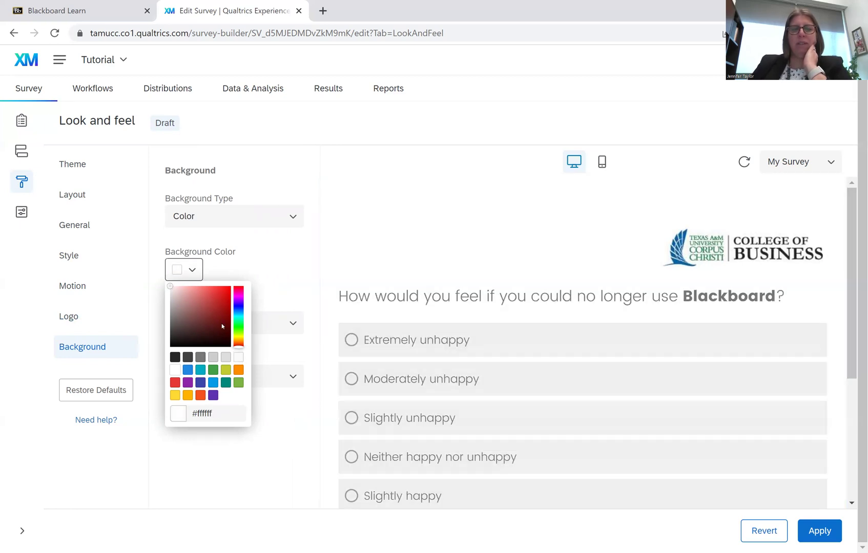
pyautogui.click(267, 266)
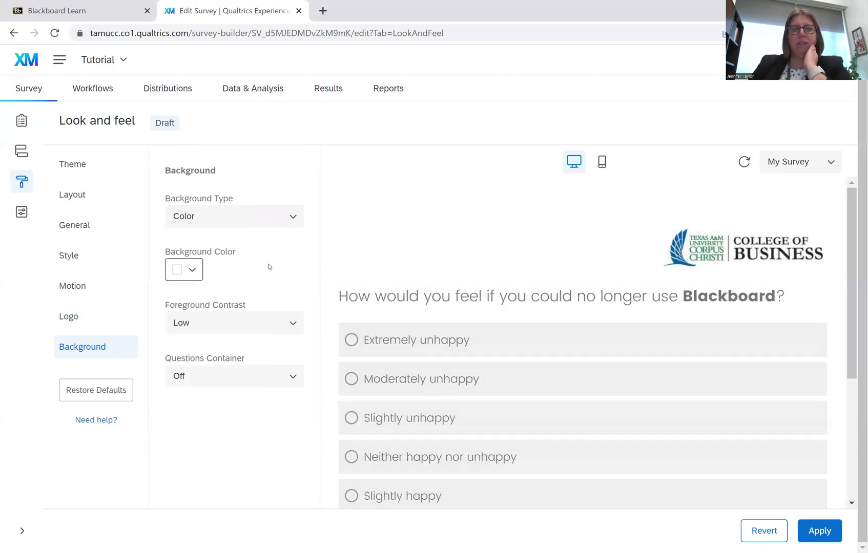
# Step: Try Medium and High foreground contrast, then set it back to Low
pyautogui.click(249, 322)
pyautogui.click(219, 377)
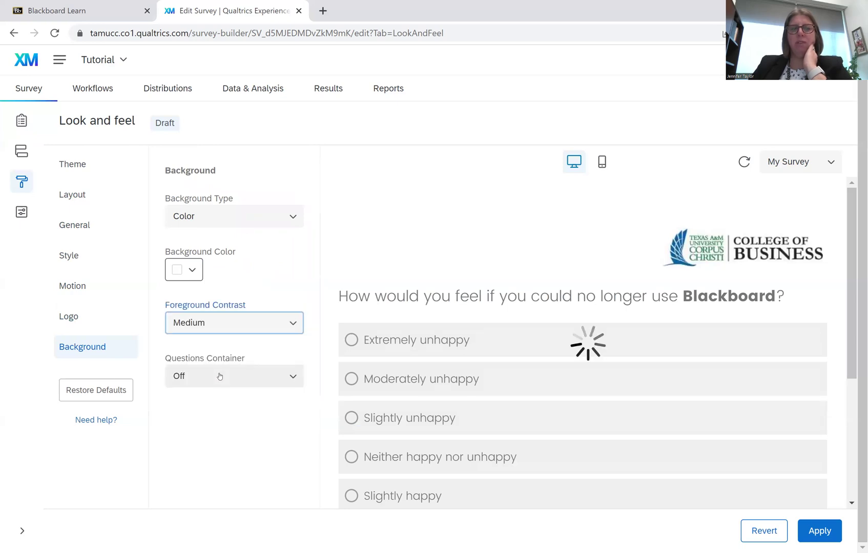
pyautogui.click(295, 326)
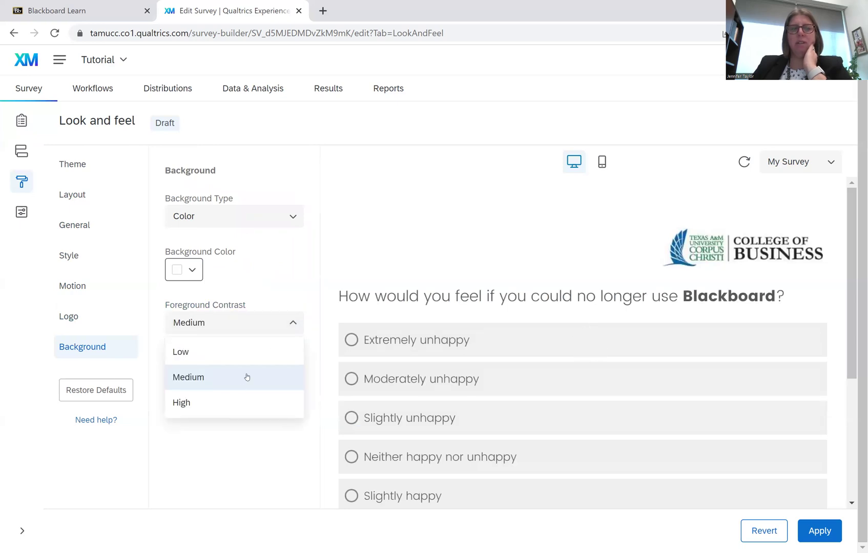
pyautogui.click(235, 401)
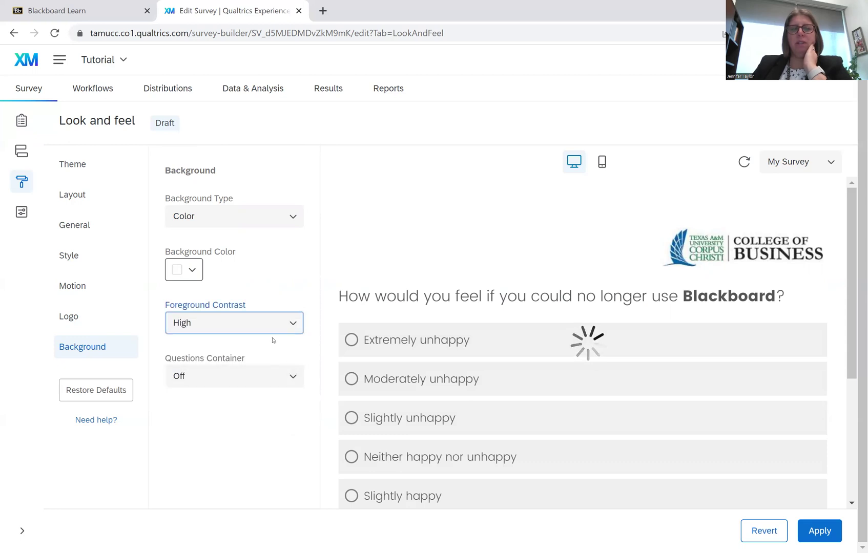
pyautogui.click(284, 326)
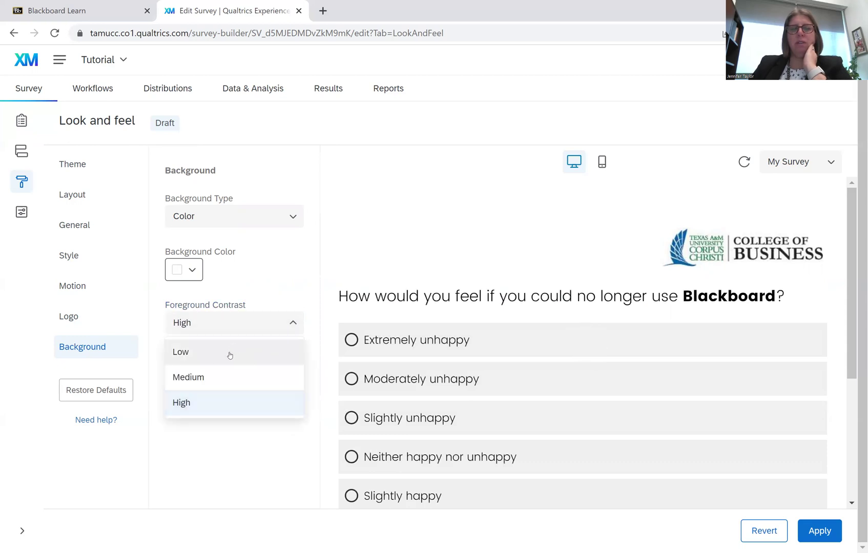
pyautogui.click(228, 362)
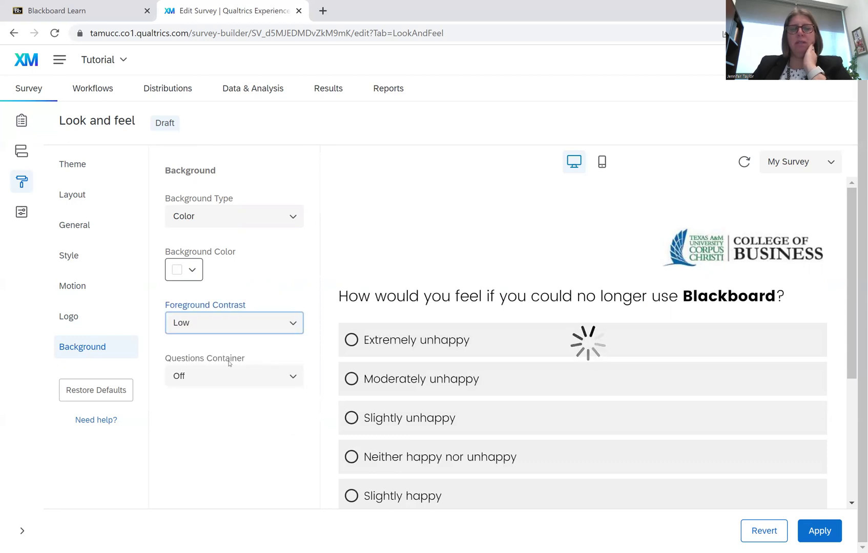
# Step: Try putting questions in a container, then turn Questions Container back off
pyautogui.click(246, 386)
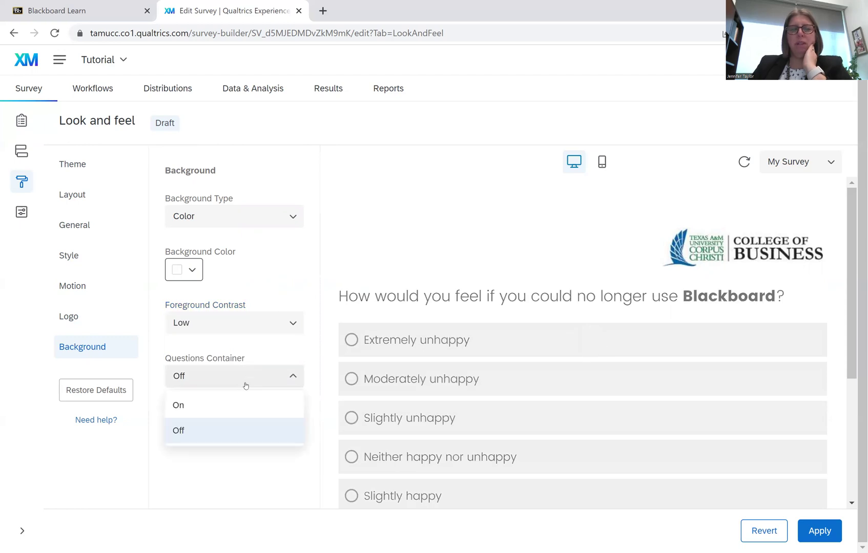
pyautogui.click(229, 409)
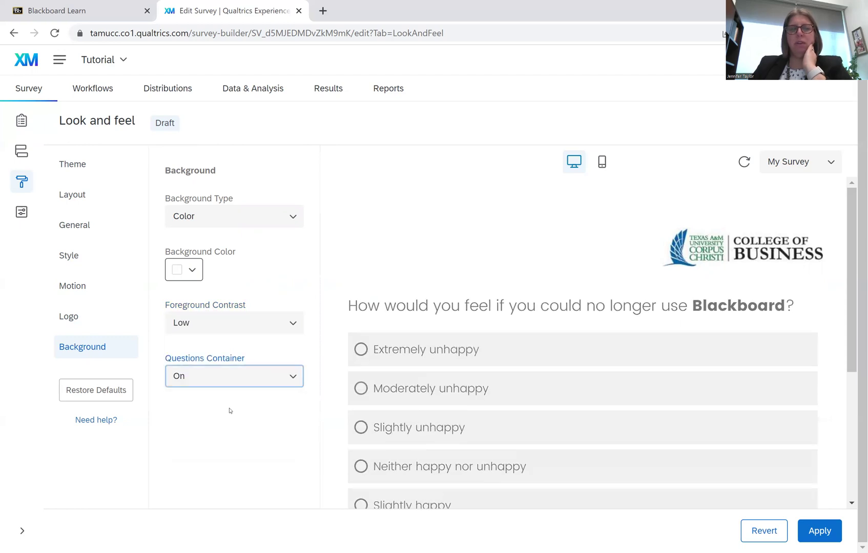
pyautogui.scroll(-3, 470, 376)
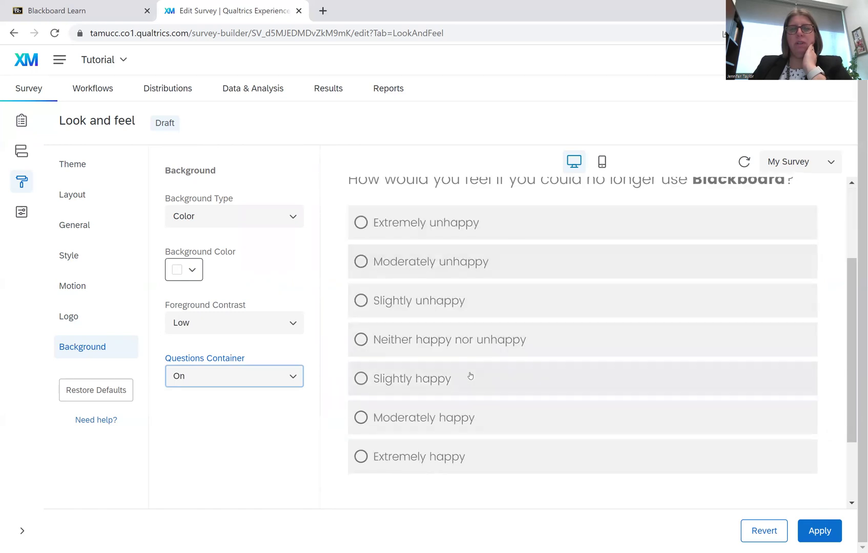
pyautogui.click(268, 379)
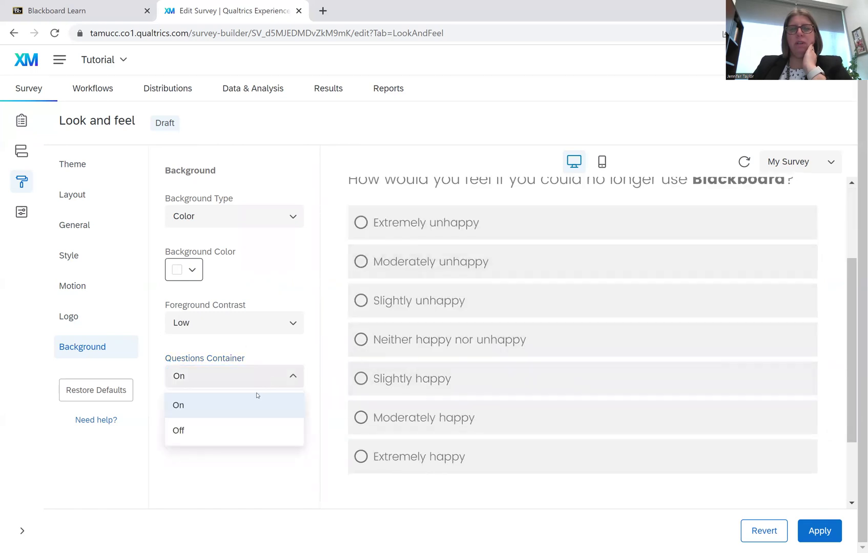
pyautogui.click(241, 432)
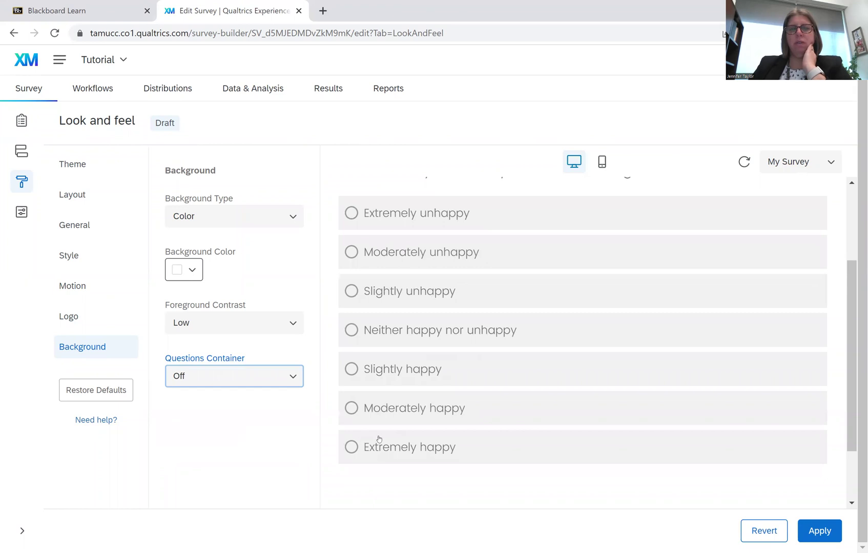
pyautogui.scroll(3, 379, 440)
pyautogui.scroll(-2, 380, 439)
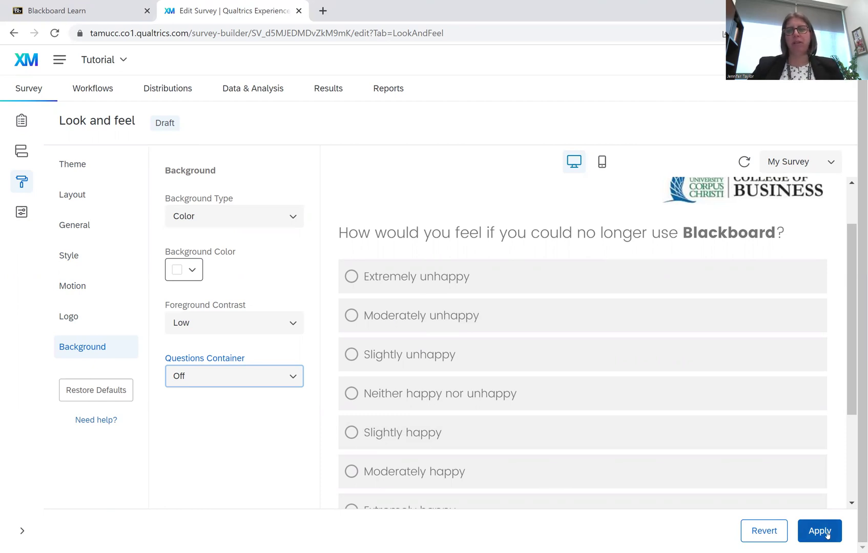
# Step: Apply the look and feel and preview the survey to 'Have you every used Blackboard?'
pyautogui.click(826, 534)
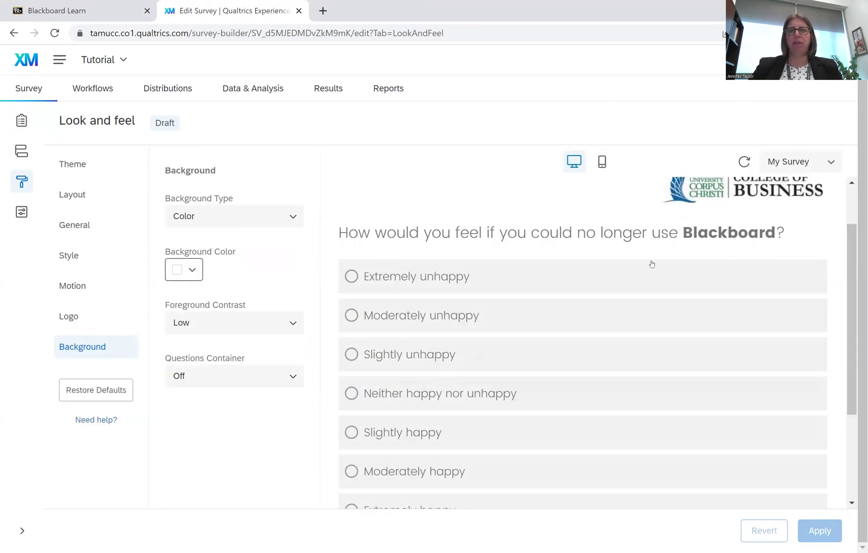
pyautogui.click(21, 120)
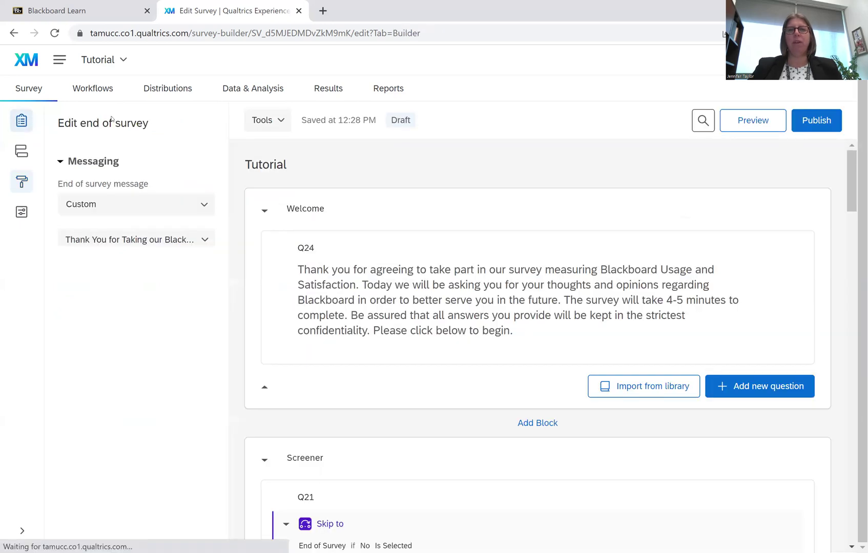
pyautogui.click(700, 126)
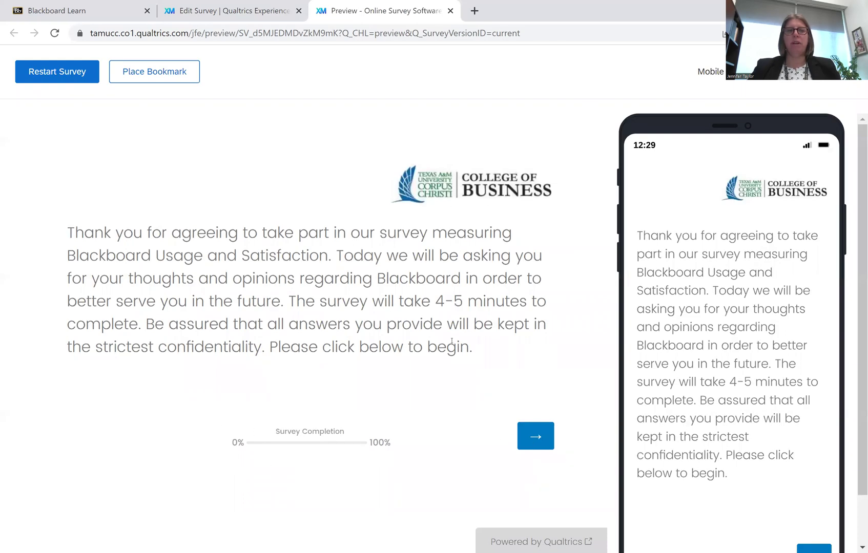
pyautogui.click(539, 439)
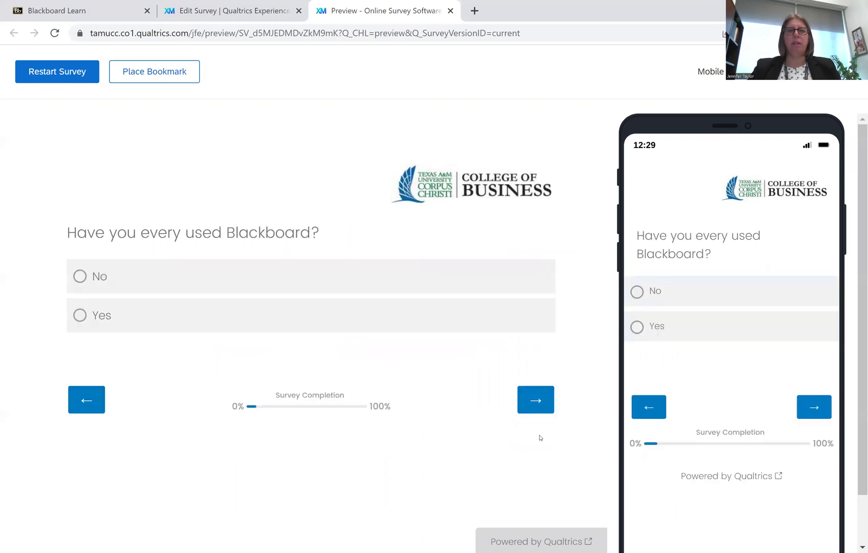